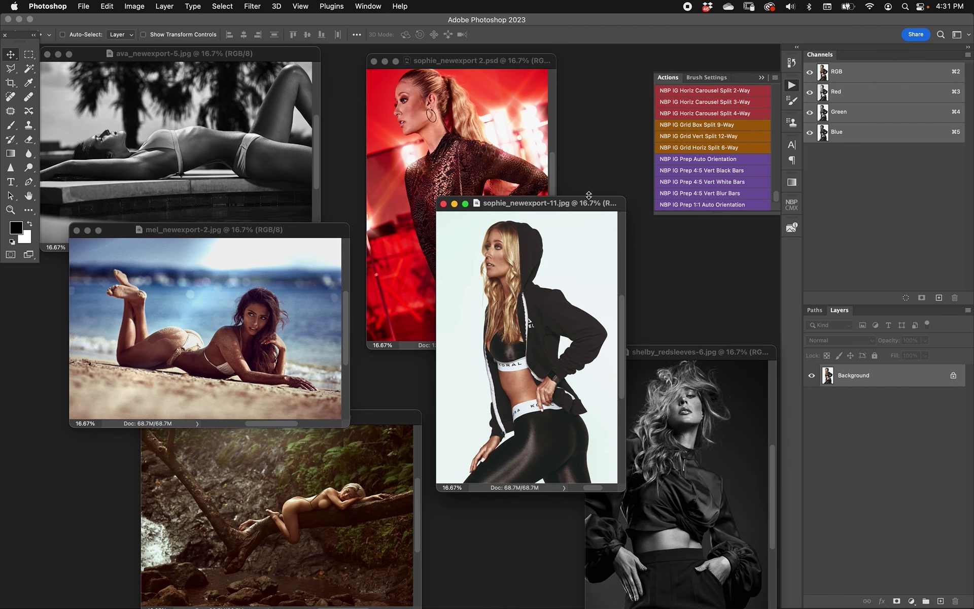
Bring mel_newexport-2.jpg to the front, enlarge it to 33.3% and place it clear of the Actions list.
drag(279, 230, 354, 207)
key(super+plus)
key(super+plus)
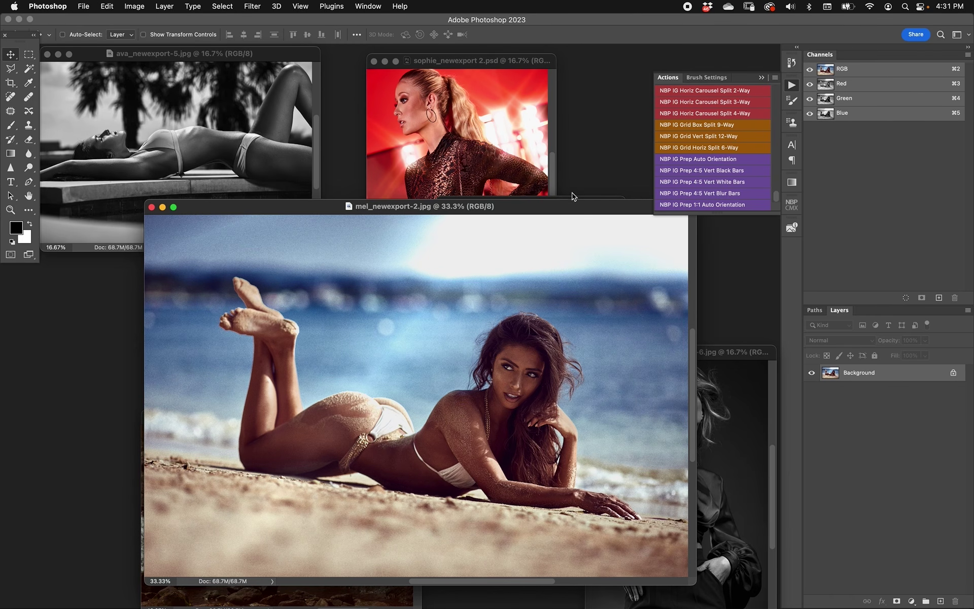
drag(553, 200, 486, 134)
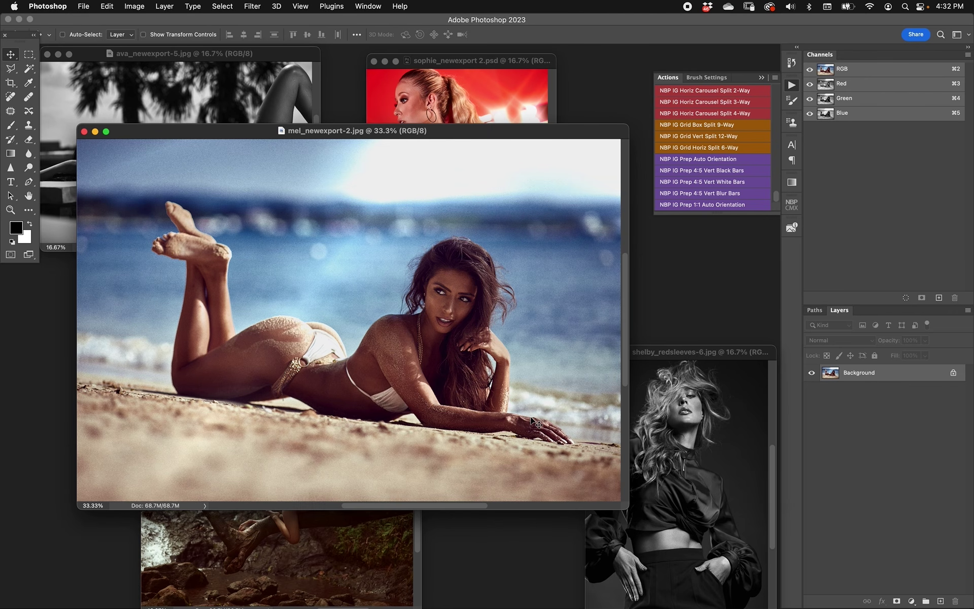
drag(511, 131, 521, 136)
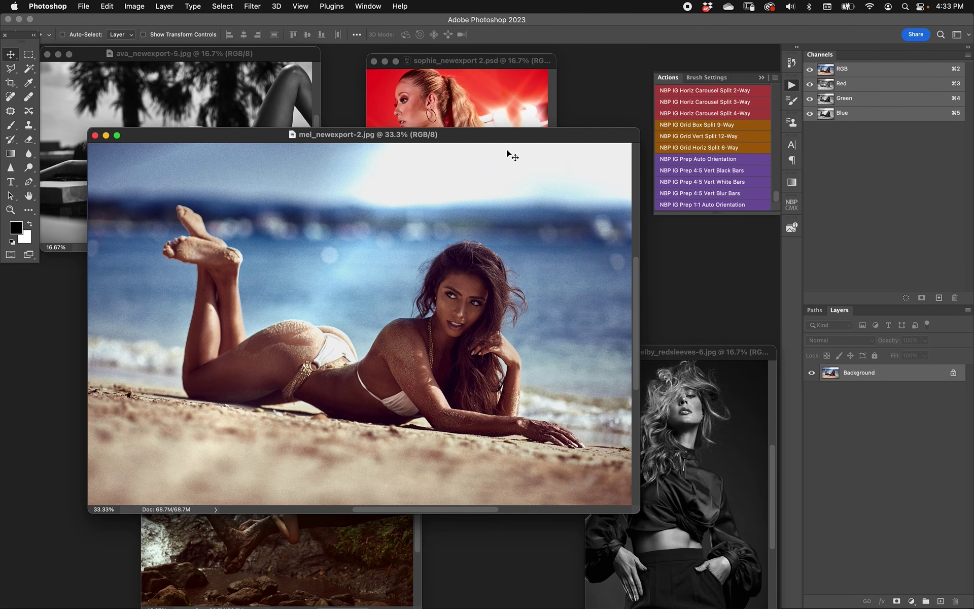
Crop the mel_newexport-2.jpg beach photo to a 2:1 ratio.
key(c)
drag(119, 34, 114, 32)
text(2)
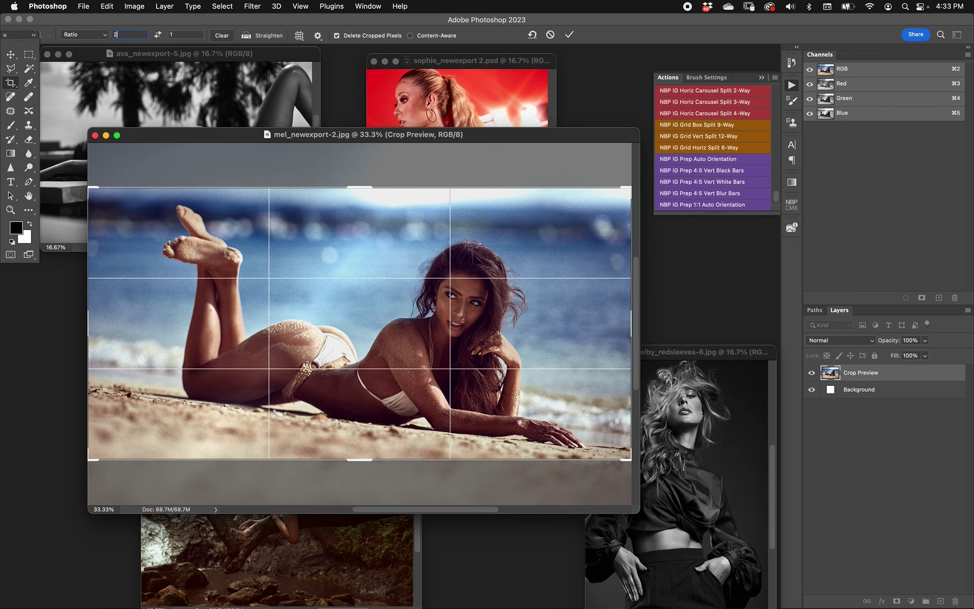
text(\)
key(Return)
key(Return)
key(Return)
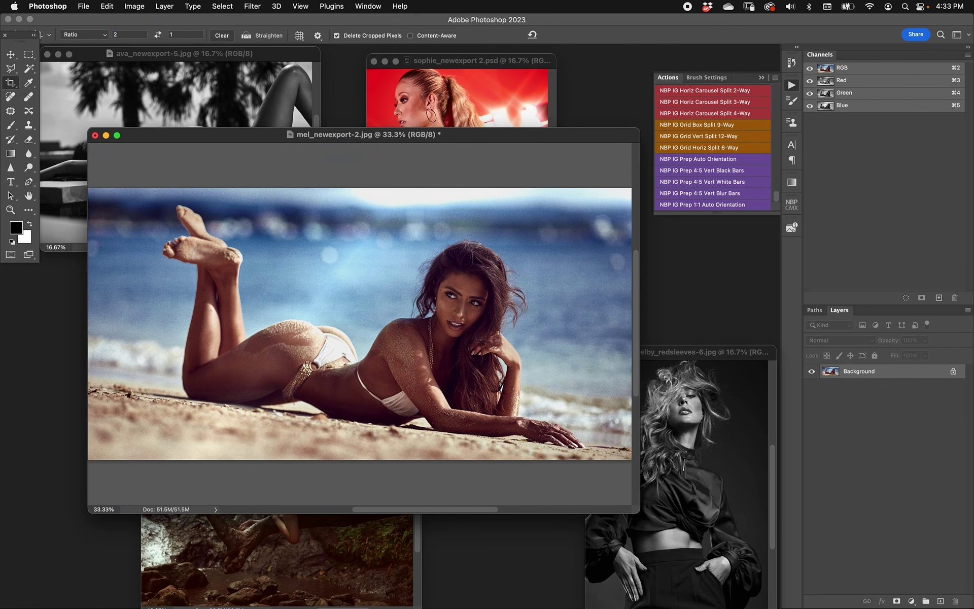
Run the NBP IG Horiz Carousel Split 2-Way action on the cropped beach photo and arrange both halves side by side.
key(super+minus)
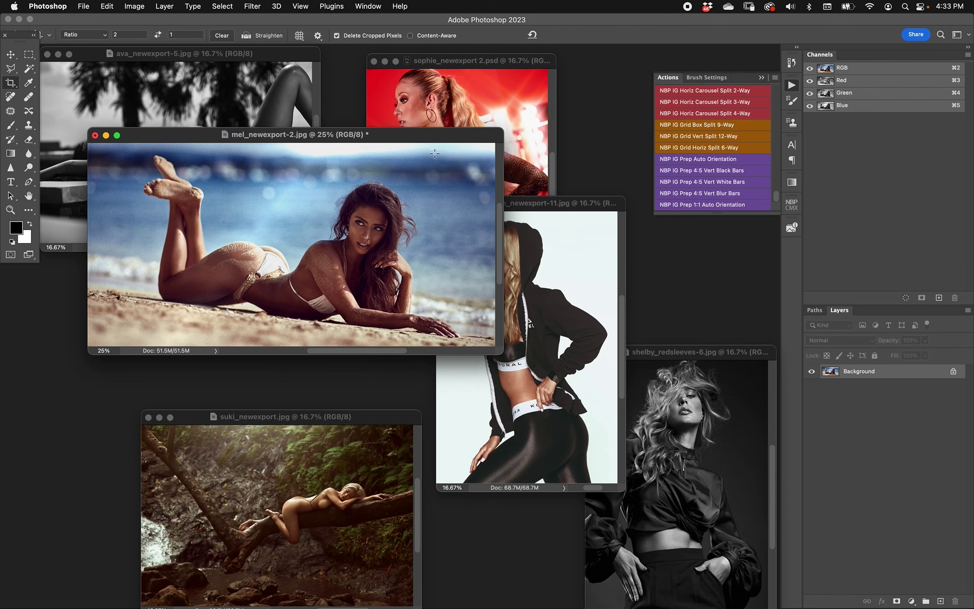
drag(426, 134, 660, 323)
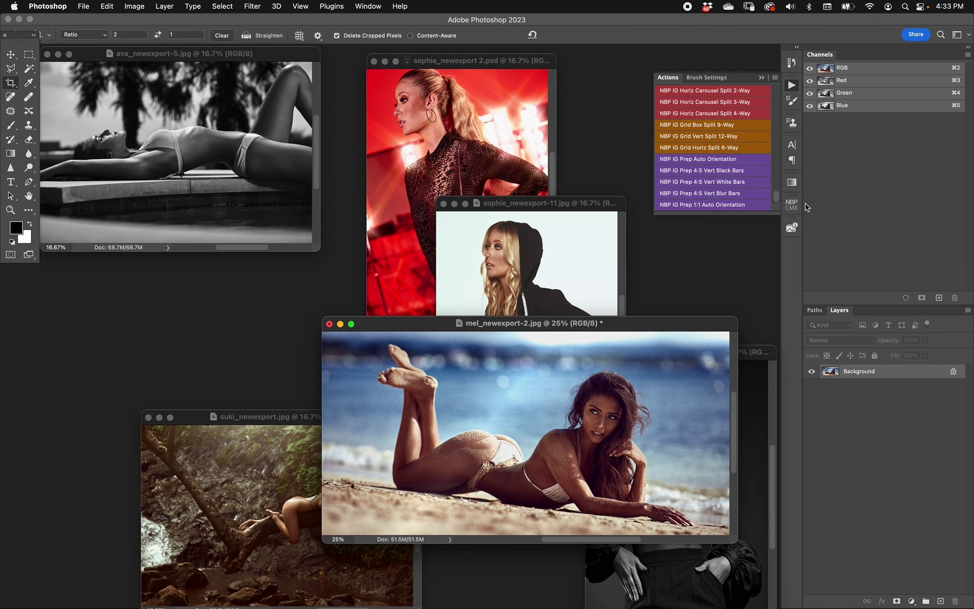
click(725, 91)
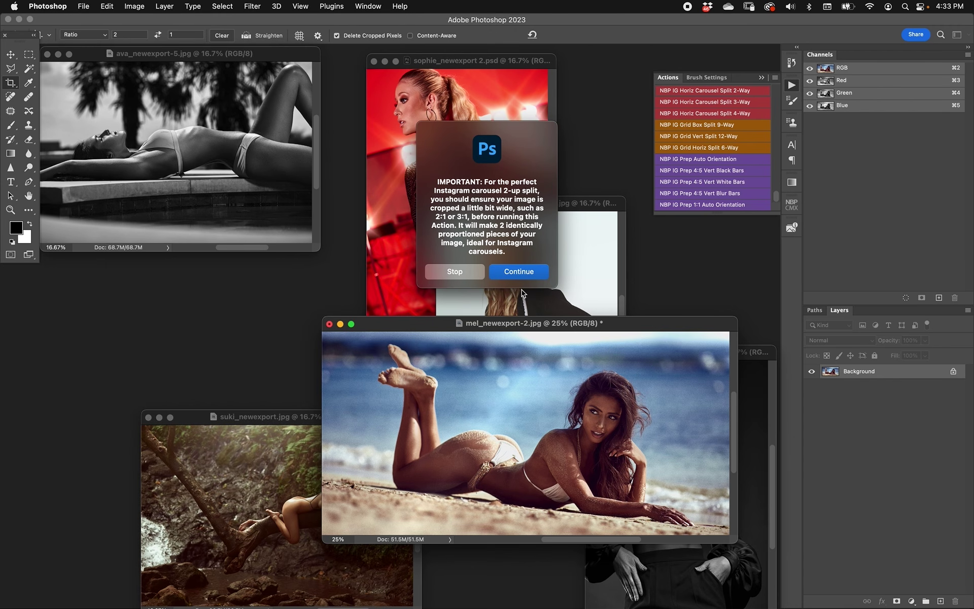
click(525, 269)
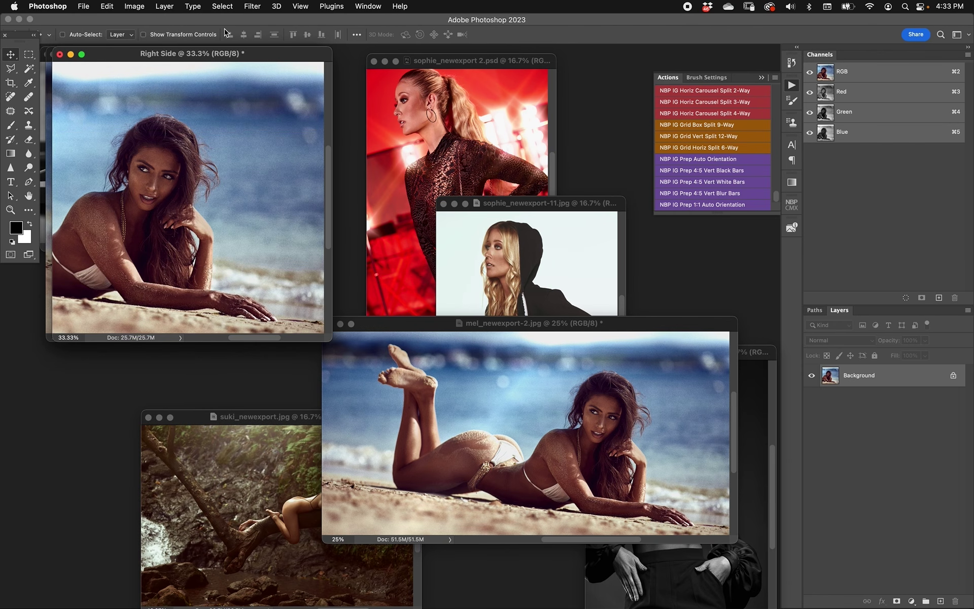
drag(230, 55, 541, 113)
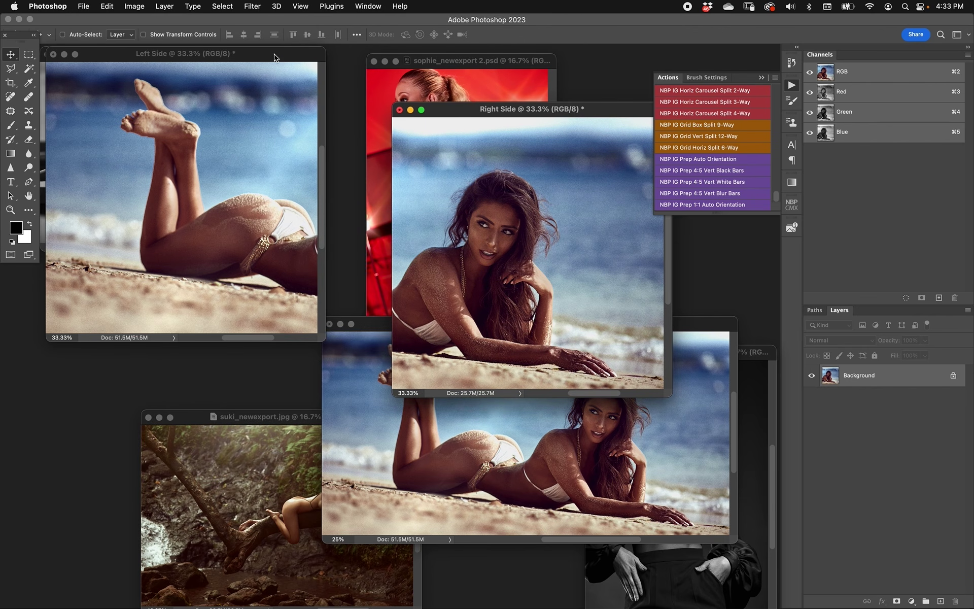
drag(275, 57, 302, 164)
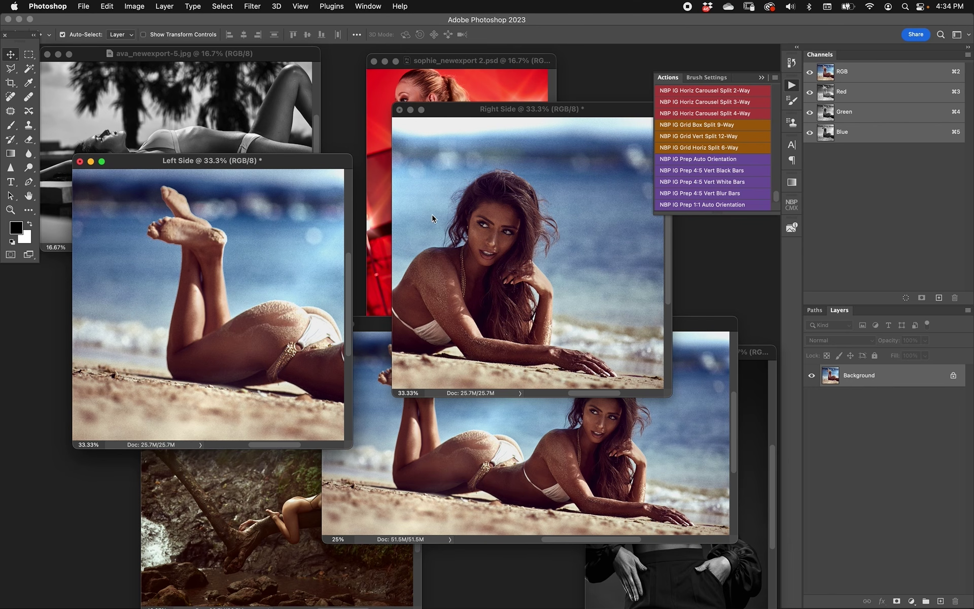
Close the Left Side and Right Side documents without saving them.
key(super+w)
click(461, 242)
key(super+w)
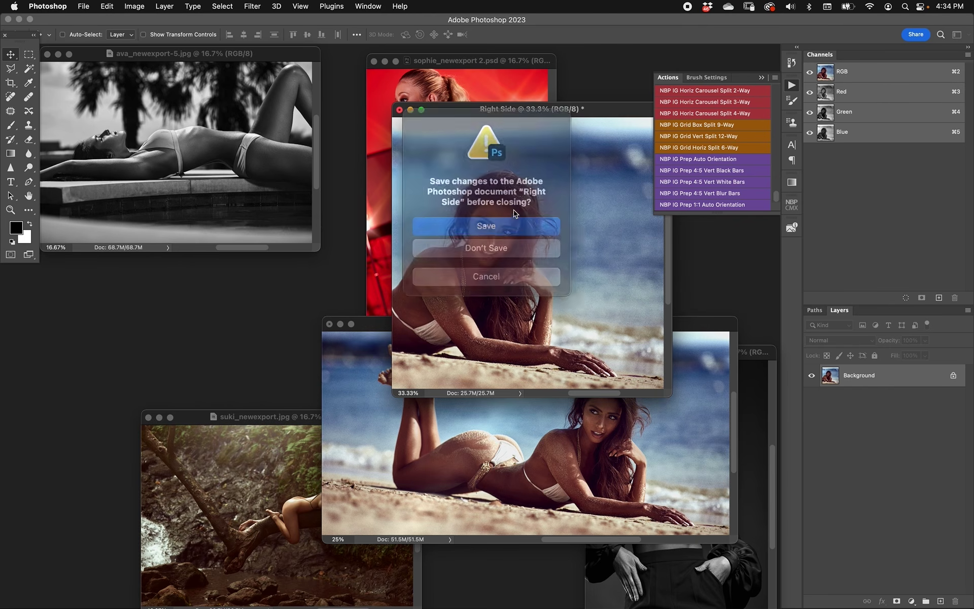
click(499, 240)
Run the NBP IG Horiz Carousel Split 3-Way action on the 2:1 beach photo and line up the three pieces in order.
drag(527, 325, 453, 273)
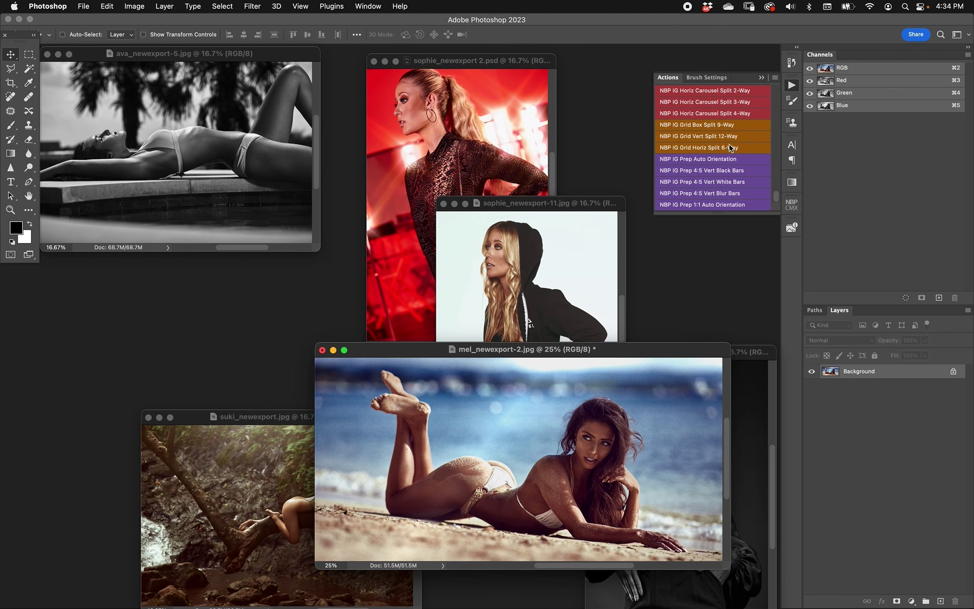
click(735, 104)
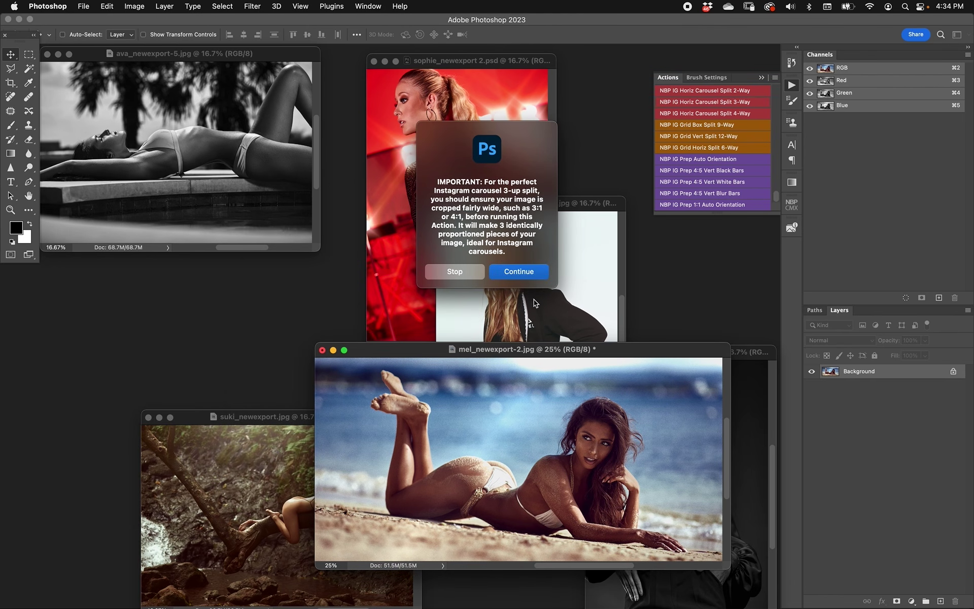
click(520, 274)
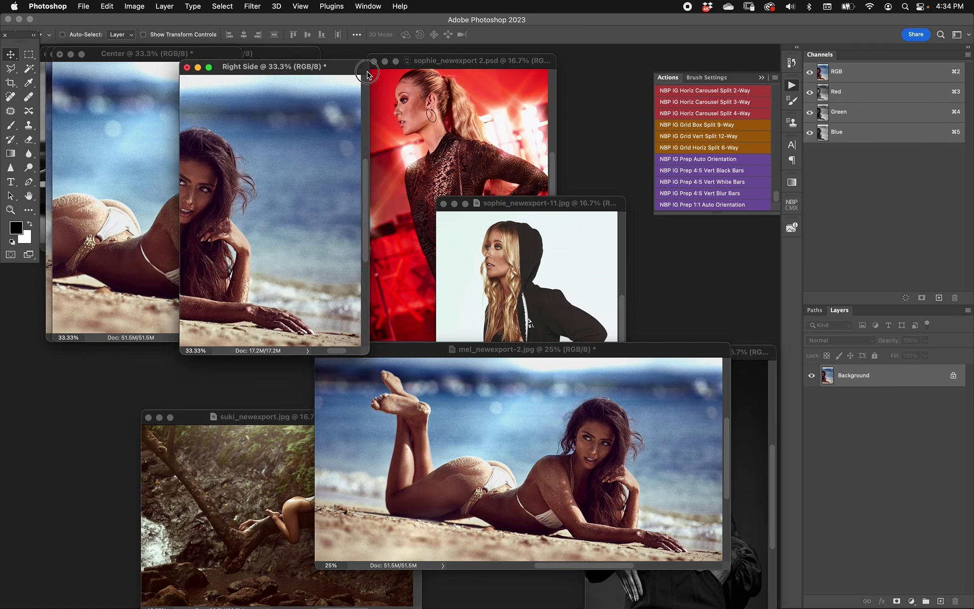
drag(200, 60, 380, 58)
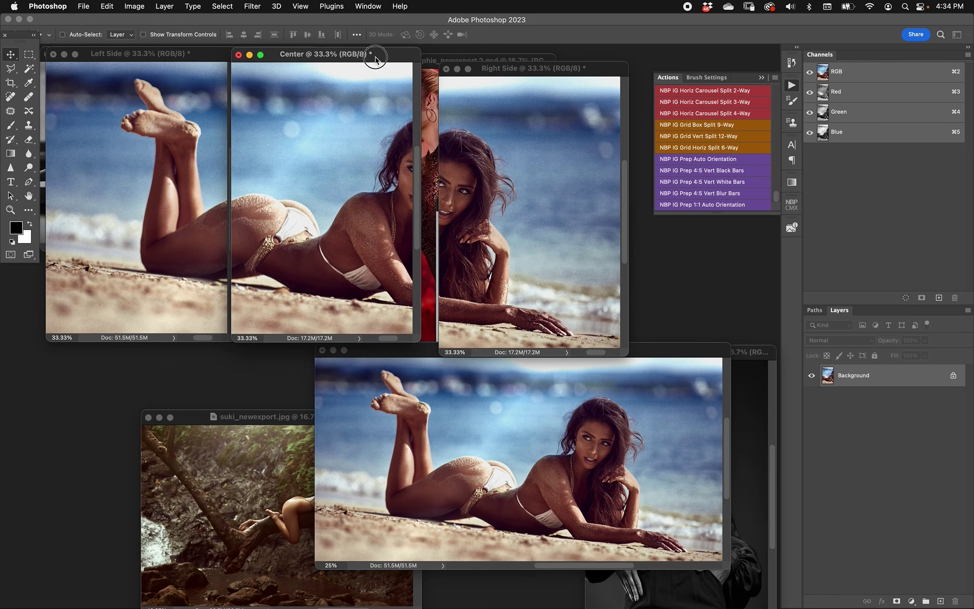
drag(532, 71, 509, 56)
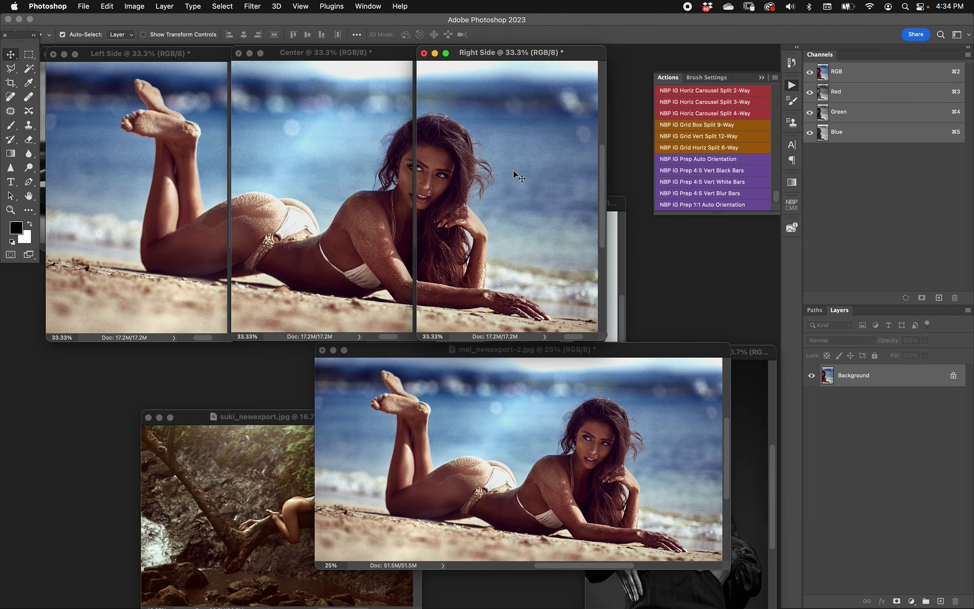
Close the Right Side, Center and Left Side pieces of the 2:1 photo without saving.
key(super+w)
key(super+d)
key(super+w)
key(super+d)
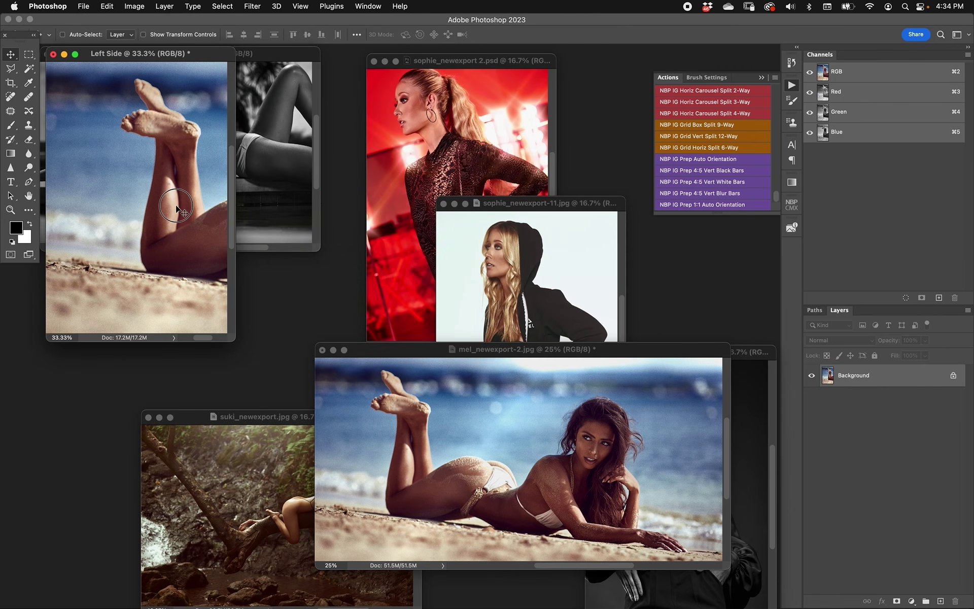
key(super+w)
key(super+d)
Crop mel_newexport-2.jpg to a 2.5:1 ratio, shifting the photo slightly upward within the crop frame.
drag(416, 349, 397, 338)
key(c)
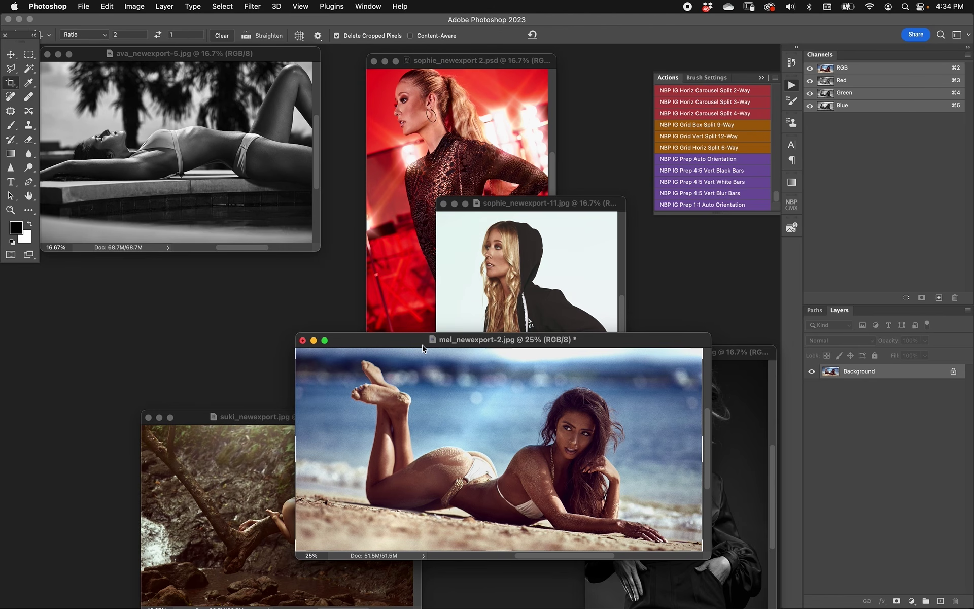
double_click(118, 34)
text(2.5)
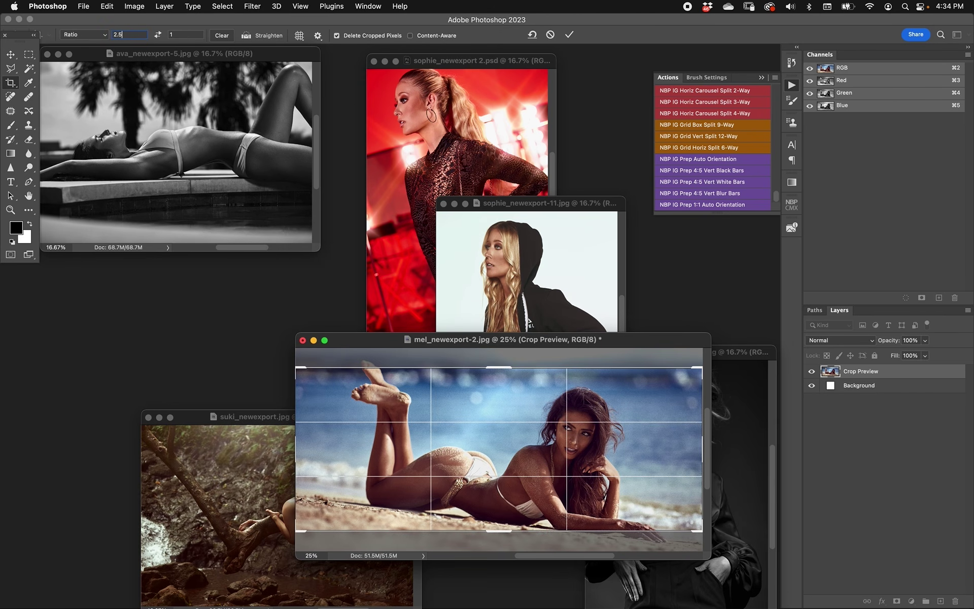
click(604, 391)
click(612, 386)
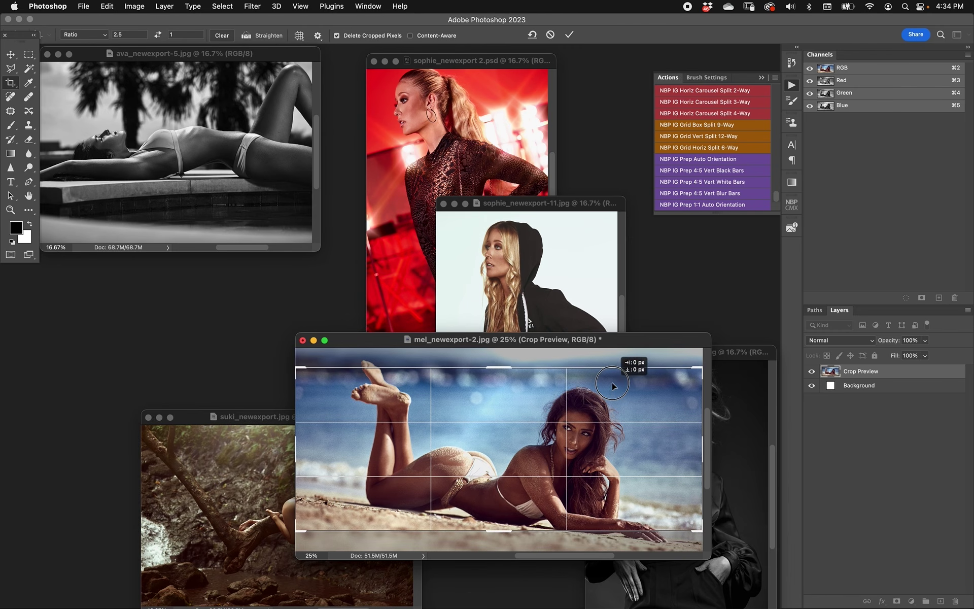
drag(612, 385, 615, 377)
key(Return)
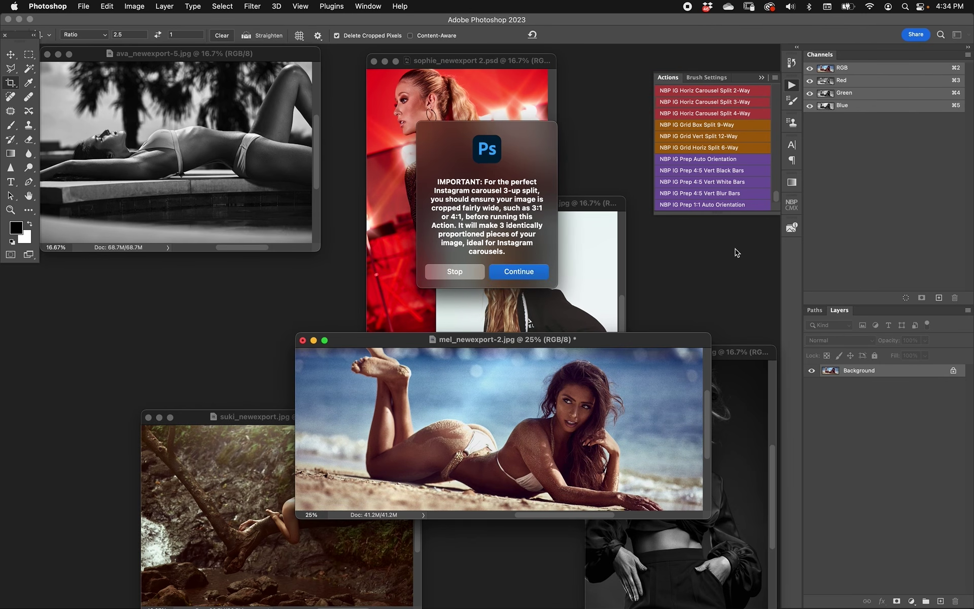
Run the 3-way carousel split on the 2.5:1 crop and align its three pieces side by side.
key(Return)
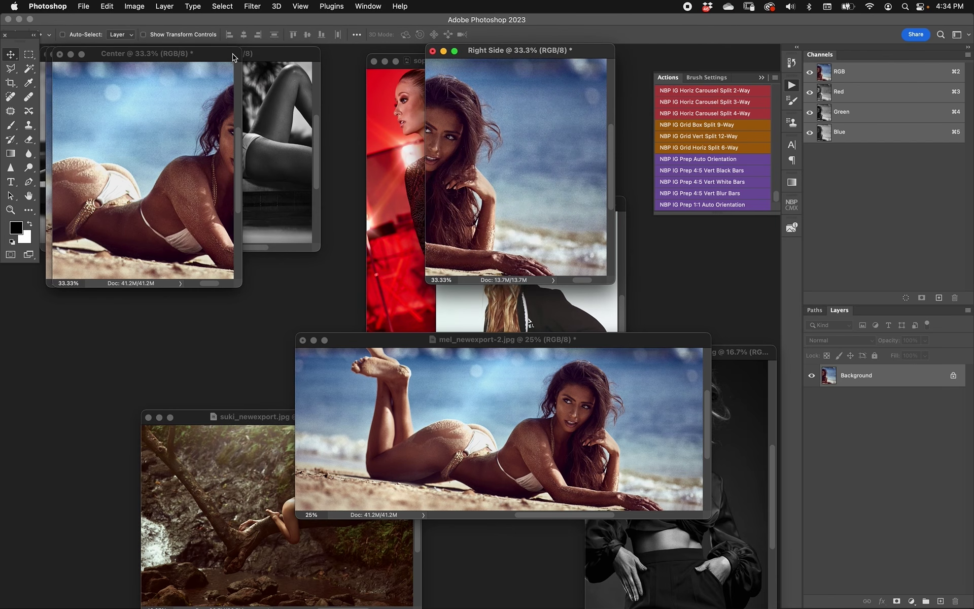
drag(541, 52, 534, 54)
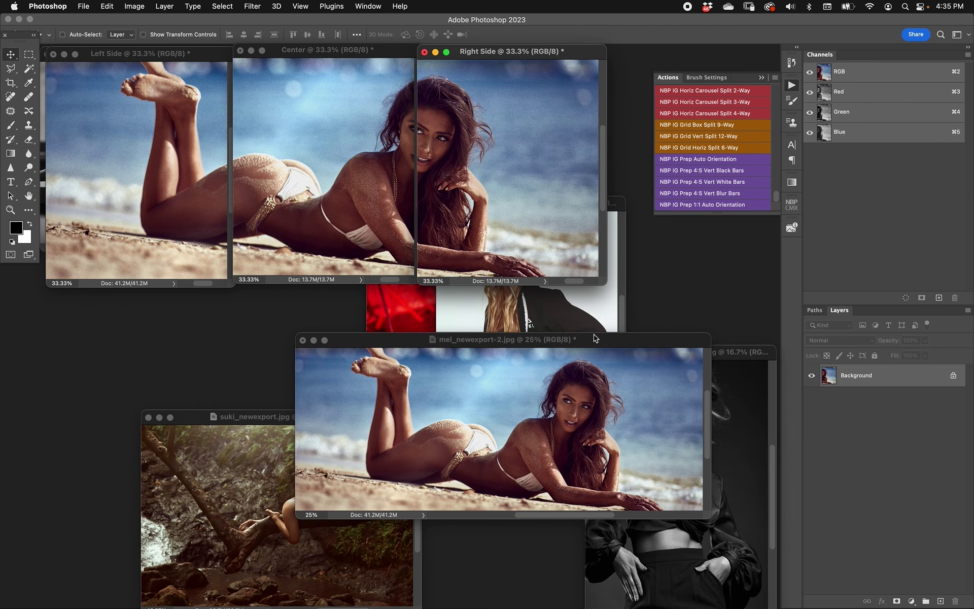
Close the three split pieces and mel_newexport-2.jpg without saving any changes.
key(super+w)
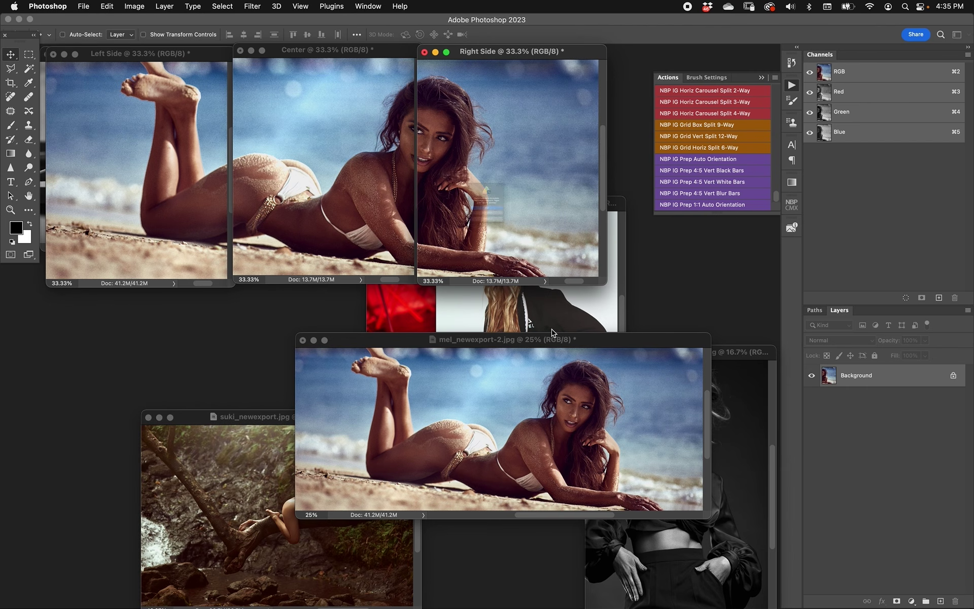
key(d)
key(super+w)
key(d)
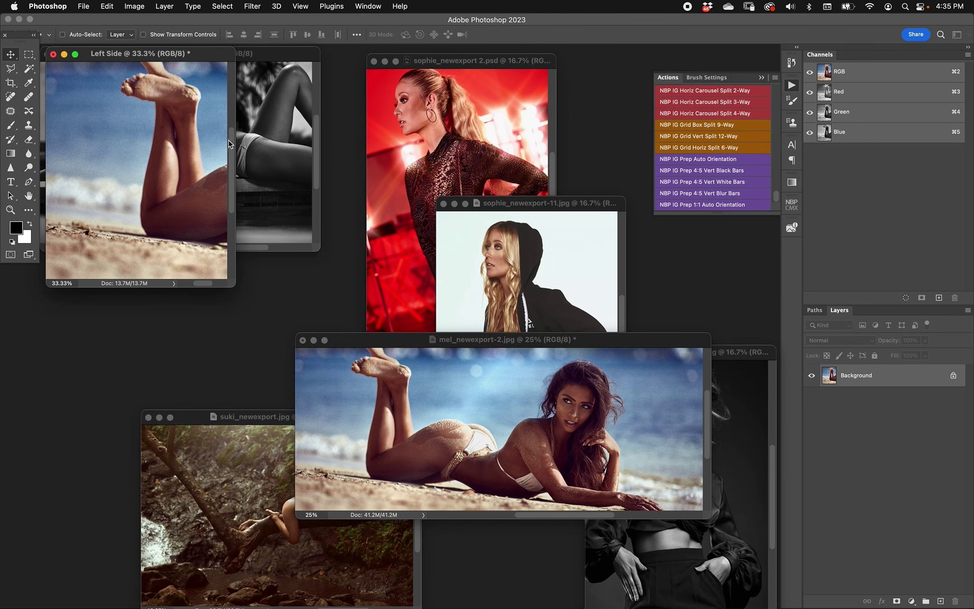
key(super+w)
key(d)
drag(403, 339, 414, 364)
key(super+w)
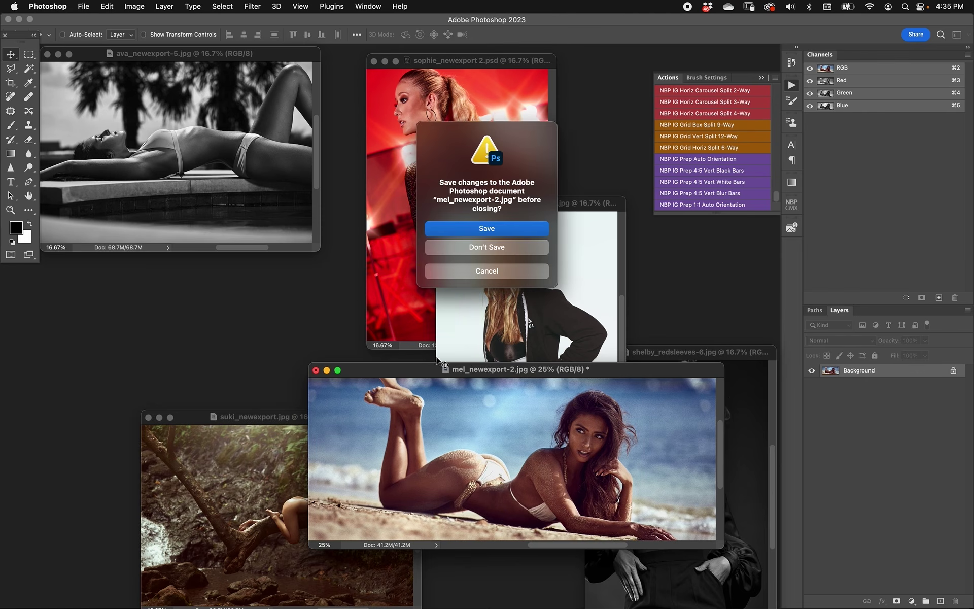
key(d)
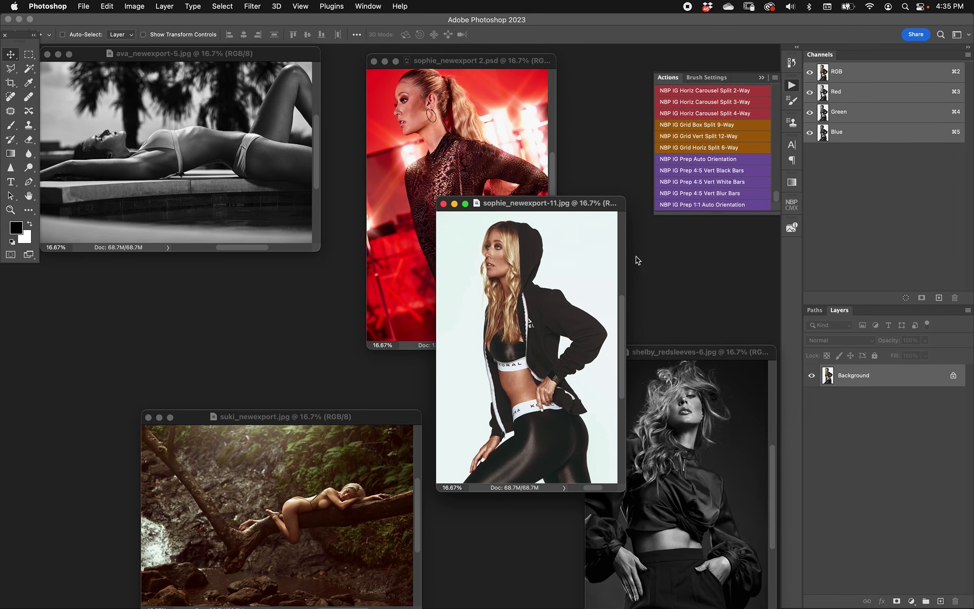
Bring suki_newexport.jpg forward in a larger window and crop it to a 4:1 ratio, viewed at 25%.
drag(359, 416, 354, 247)
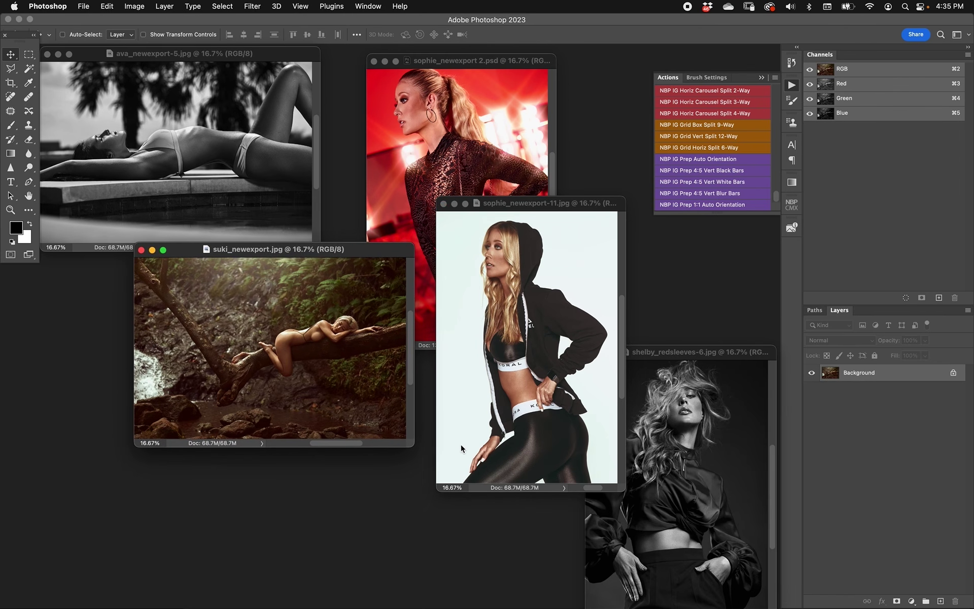
drag(412, 447, 697, 543)
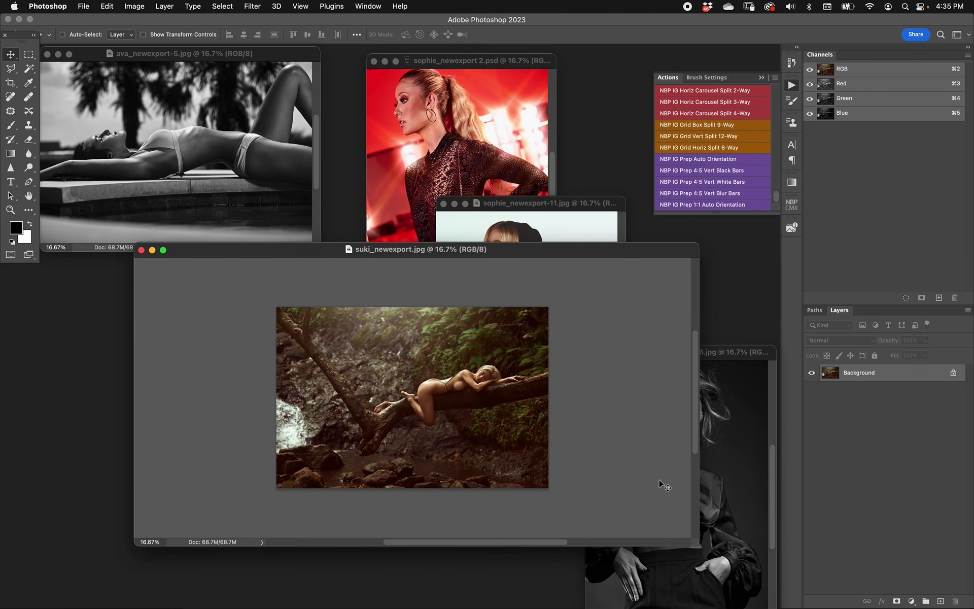
key(c)
click(121, 35)
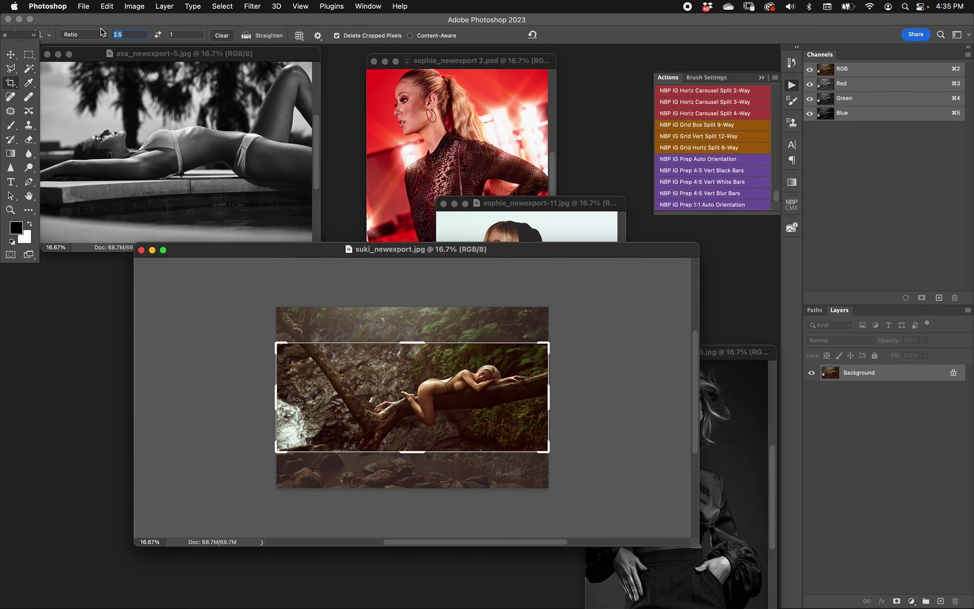
text(4)
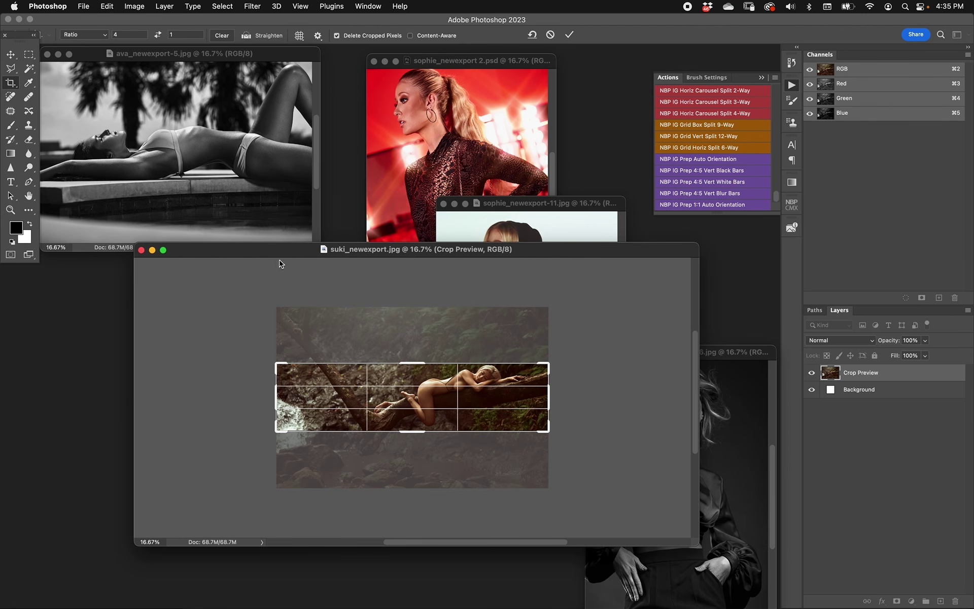
key(Return)
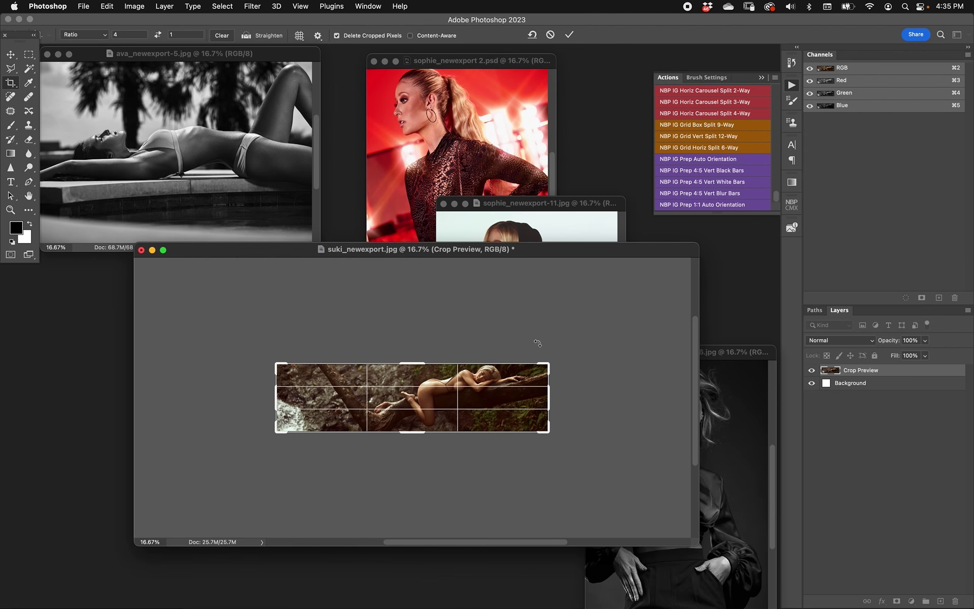
key(super+equal)
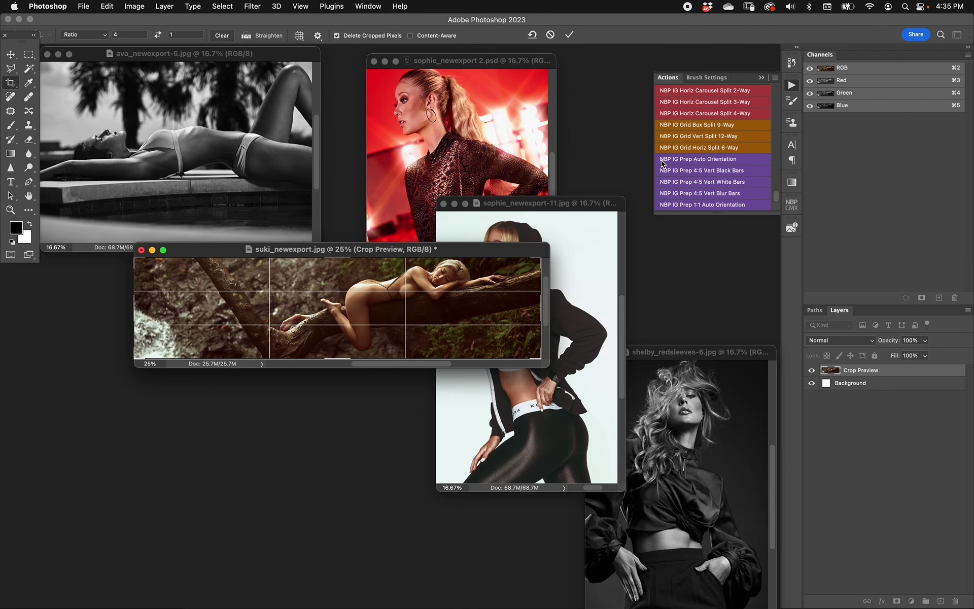
key(Return)
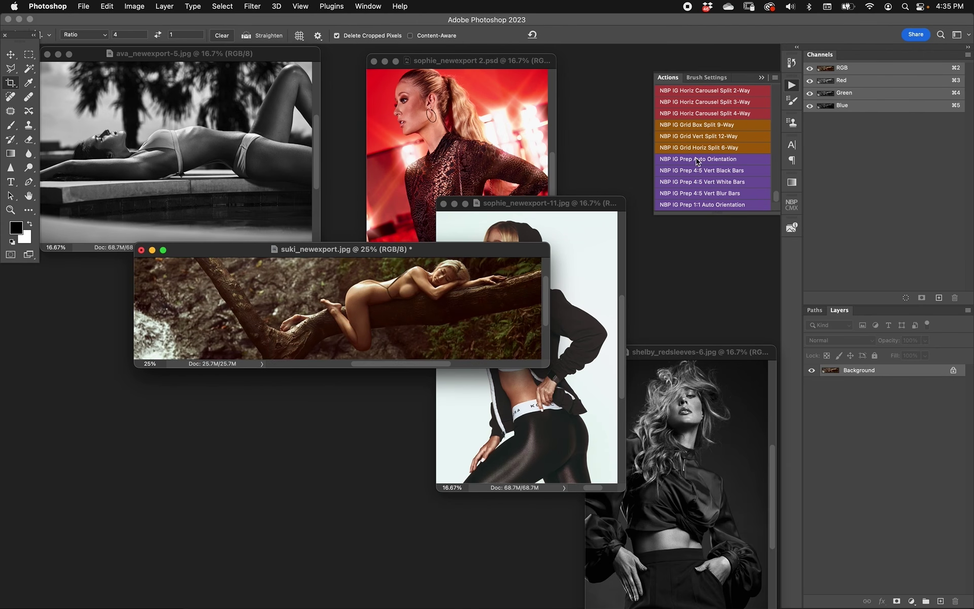
Run the 4-way horizontal carousel split on the 4:1 suki_newexport.jpg crop and line up its four pieces side by side.
click(746, 113)
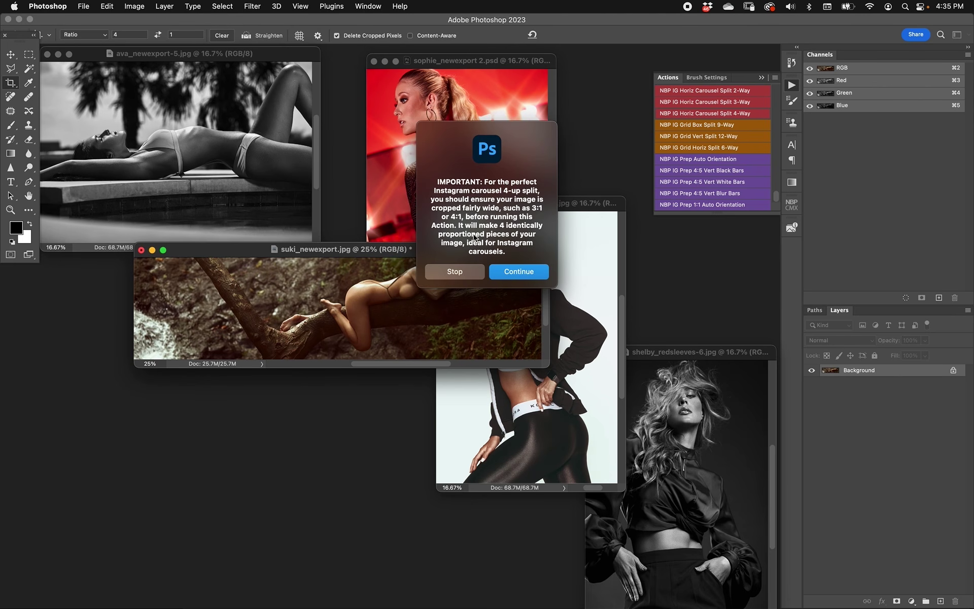
key(Return)
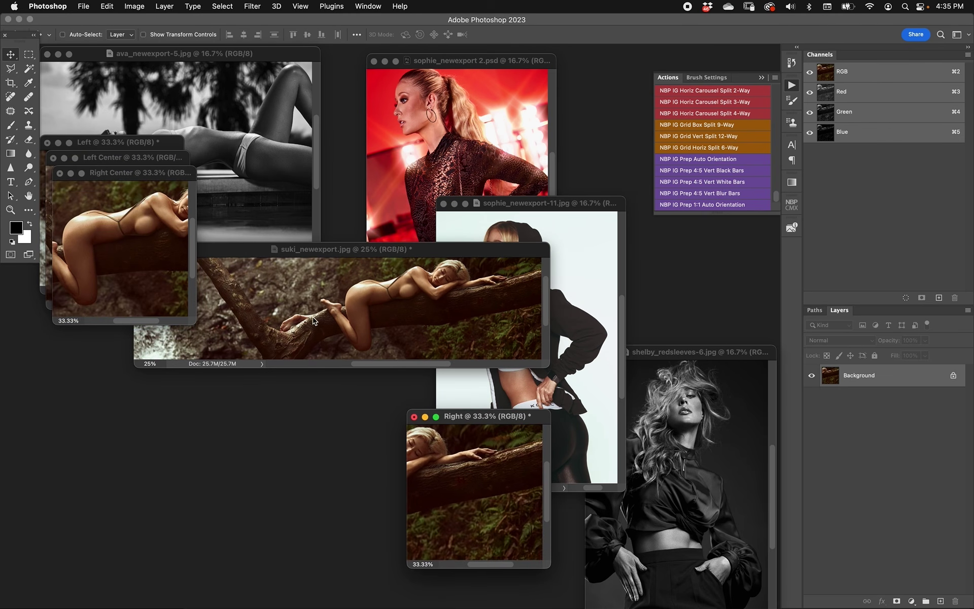
drag(156, 178, 368, 419)
drag(146, 161, 225, 420)
drag(102, 142, 43, 422)
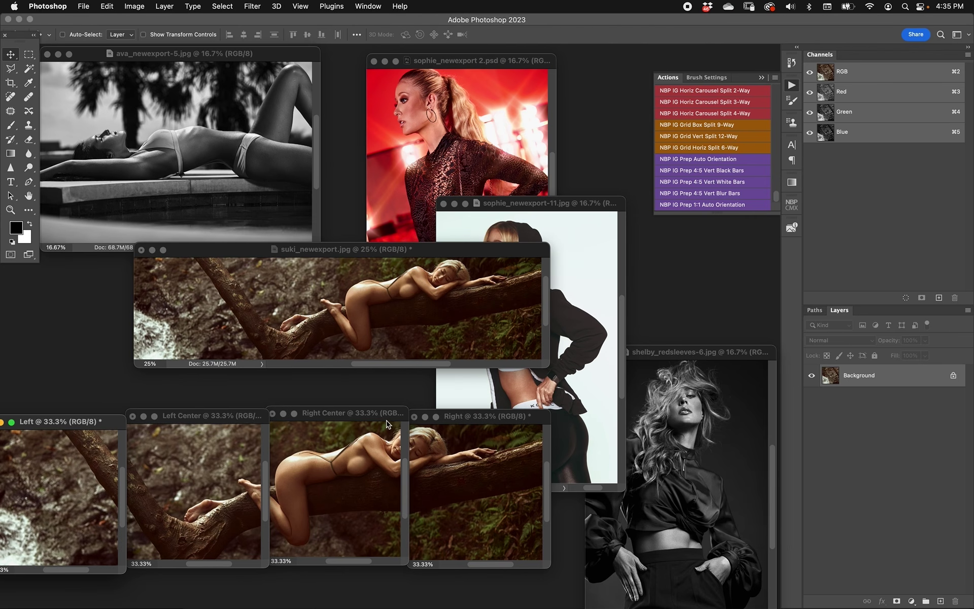
View the Right and Right Center pieces at 100% and place them edge to edge to check their join.
click(441, 417)
double_click(11, 209)
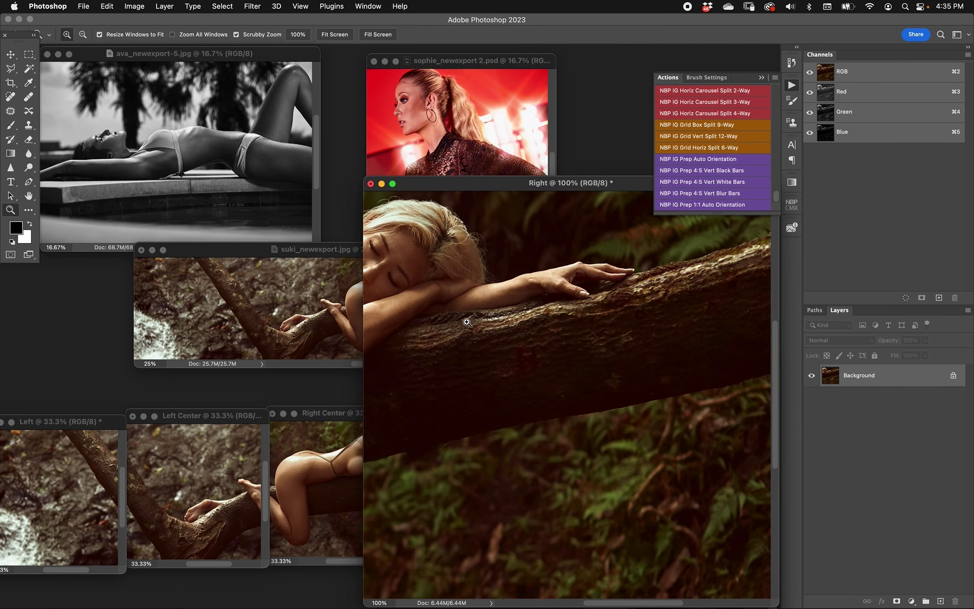
click(325, 446)
double_click(11, 210)
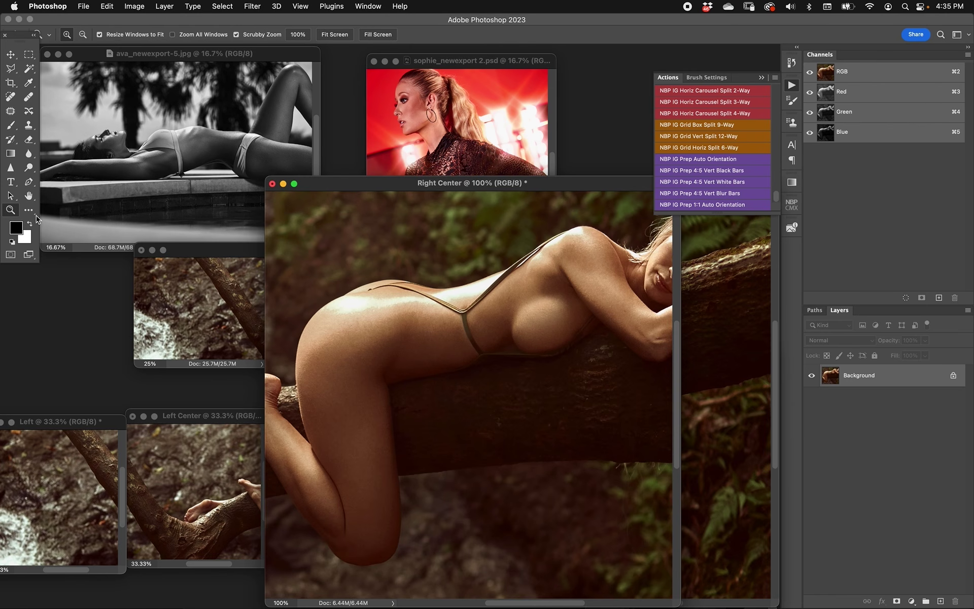
drag(511, 185, 217, 180)
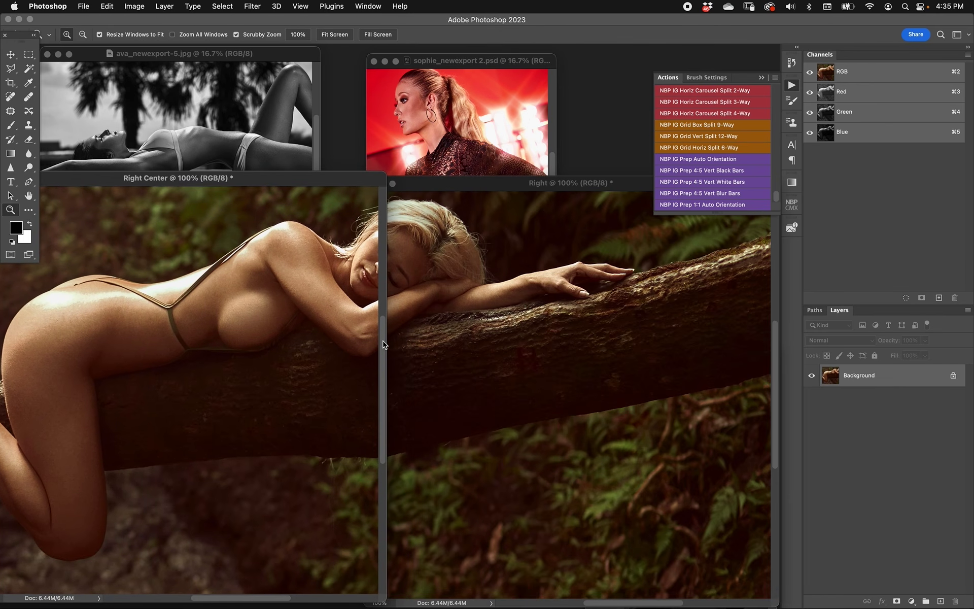
Close the four carousel pieces and suki_newexport.jpg without saving any changes.
key(super+w)
key(d)
key(super+w)
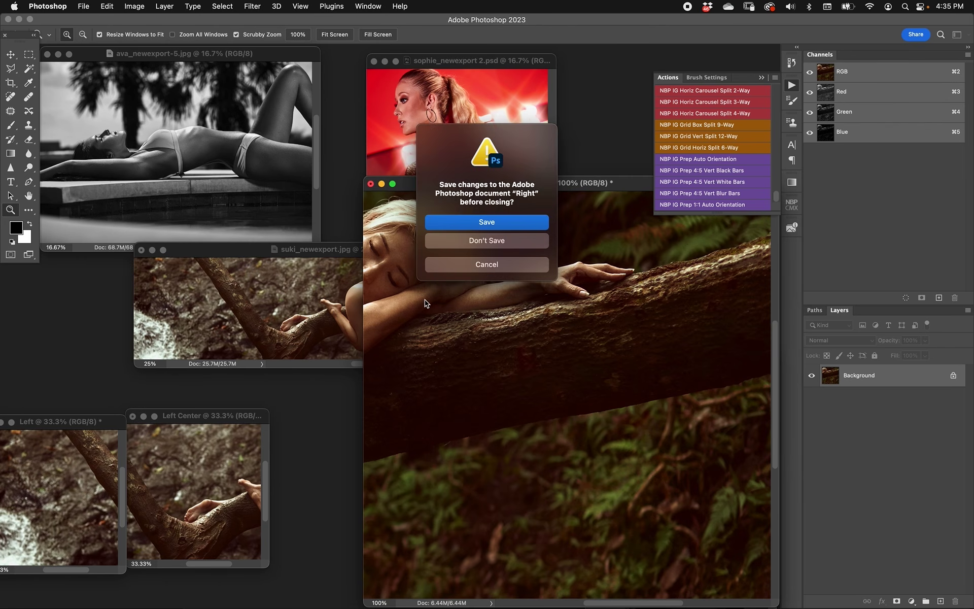
key(d)
key(super+w)
key(d)
key(super+w)
key(d)
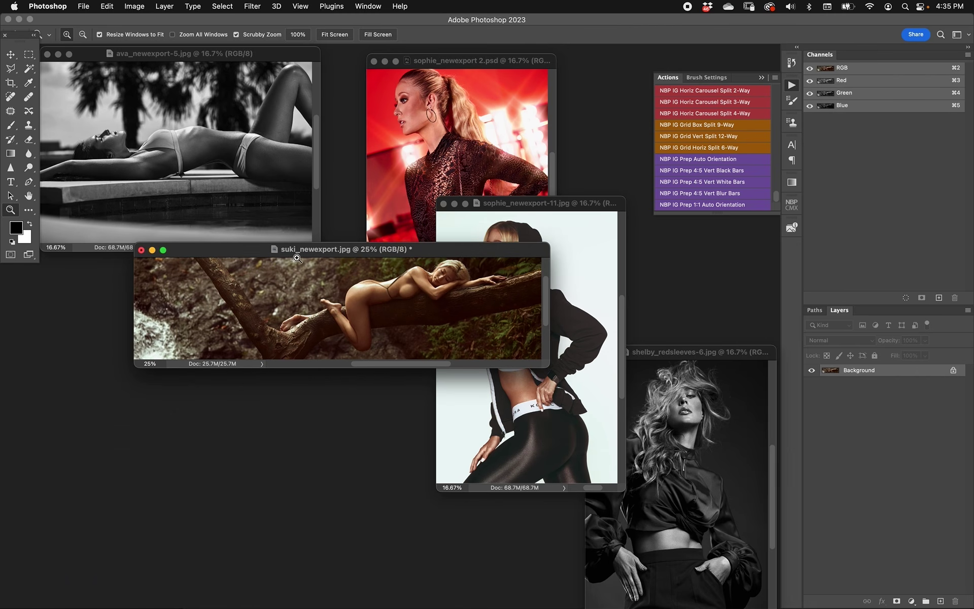
drag(242, 249, 181, 349)
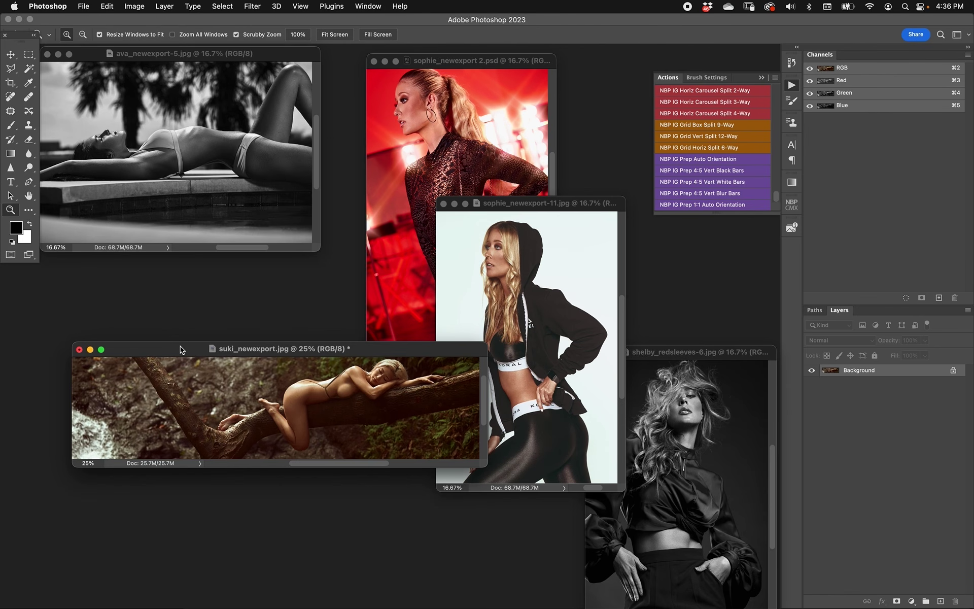
key(super+w)
key(d)
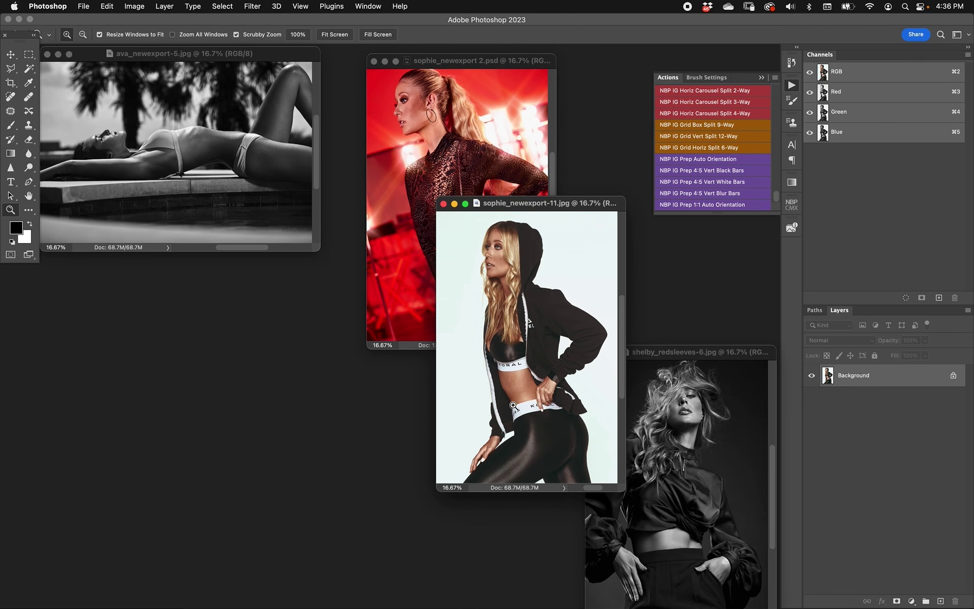
Spread out the open photo windows and bring shelby_redsleeves-6.jpg forward in a larger window.
drag(575, 205, 509, 300)
drag(688, 354, 676, 240)
drag(513, 300, 570, 303)
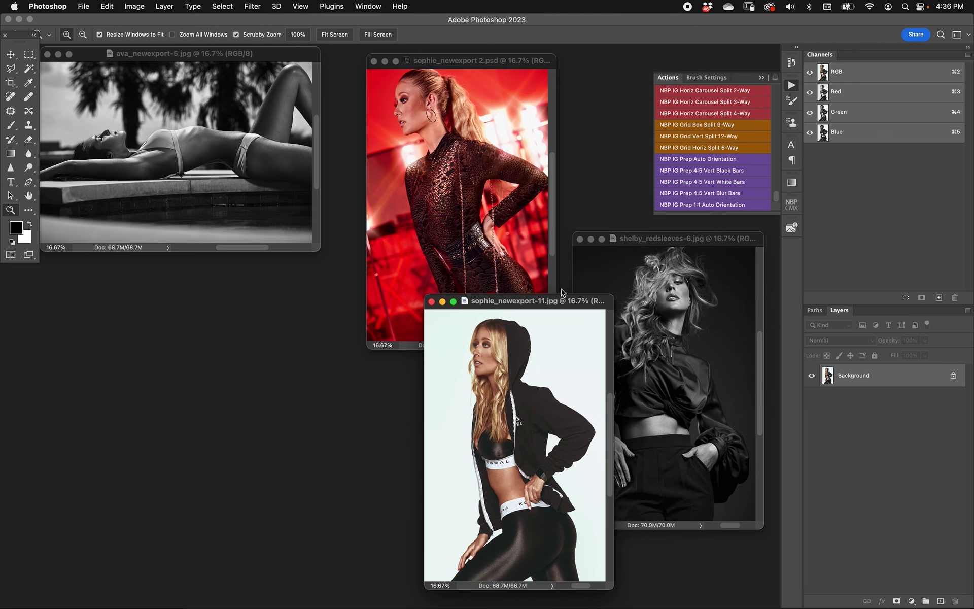
drag(549, 304, 270, 293)
drag(710, 237, 538, 203)
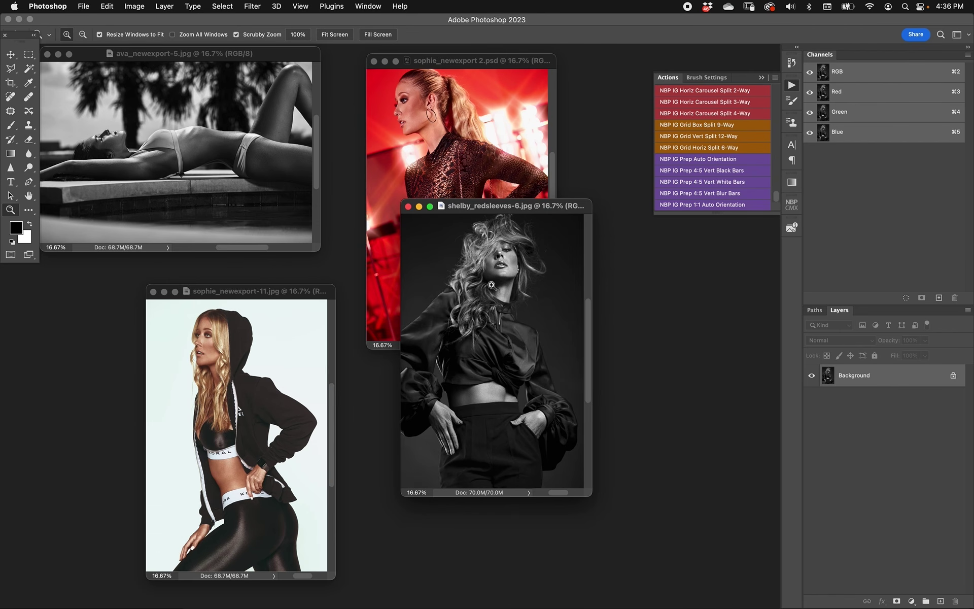
drag(591, 495, 628, 520)
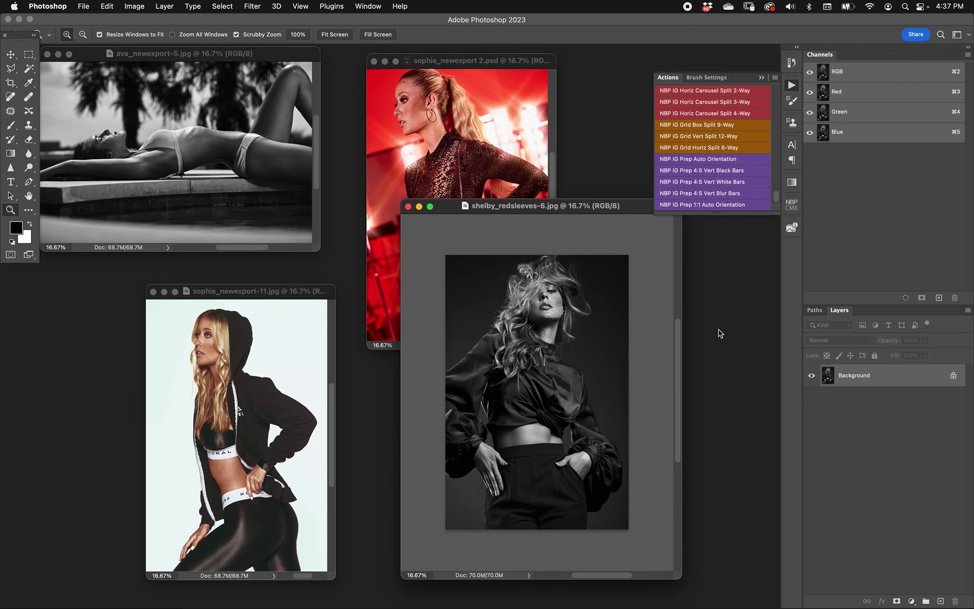
Crop shelby_redsleeves-6.jpg to a 1:1 ratio with the photo shifted down to include the whole head, viewed at 33.3%.
key(c)
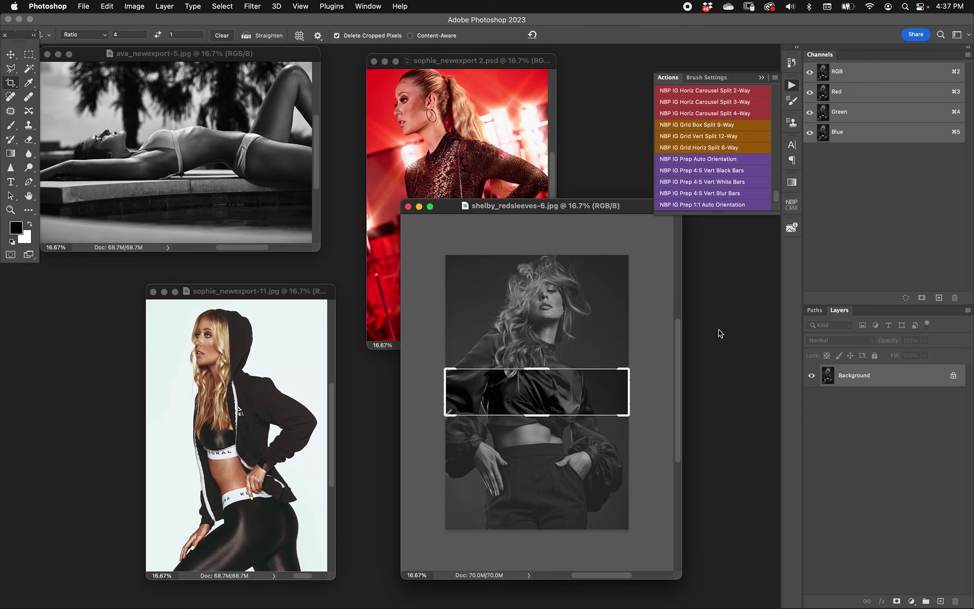
double_click(128, 34)
text(1)
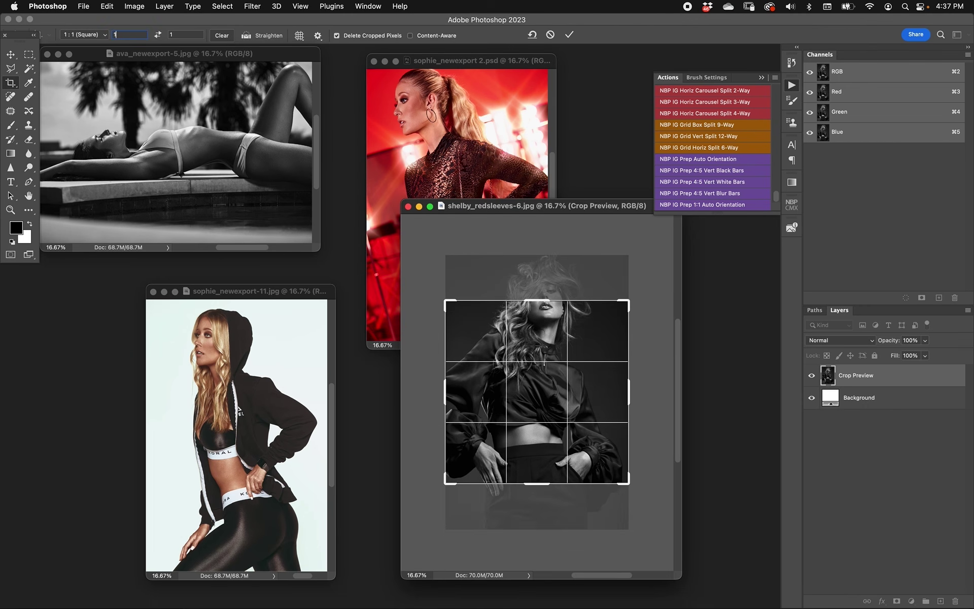
drag(538, 322, 555, 390)
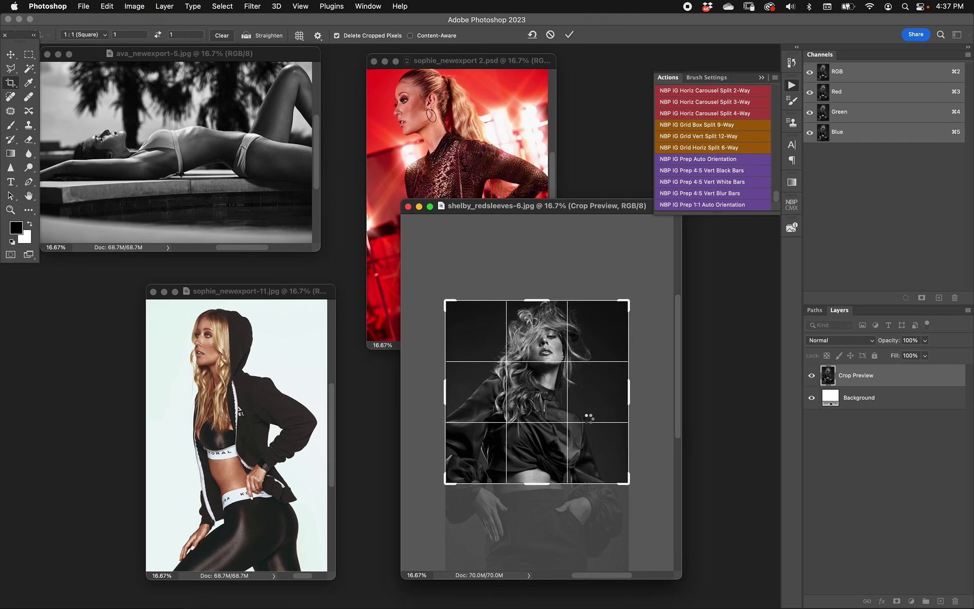
key(v)
key(super+equal)
key(super+equal)
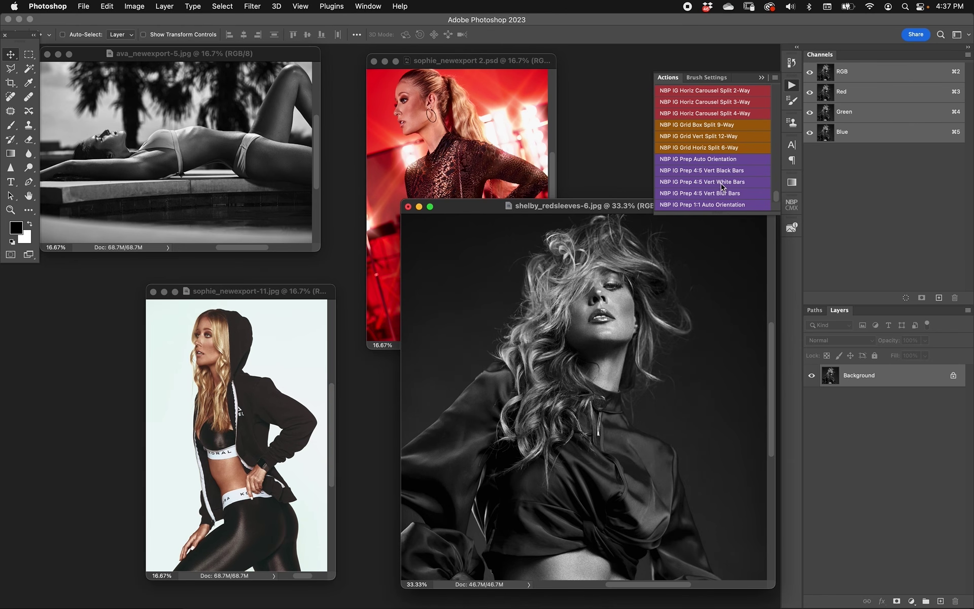
Run the NBP IG Grid Box Split 9-Way action on the square crop and arrange its nine pieces in a three-by-three grid.
click(720, 127)
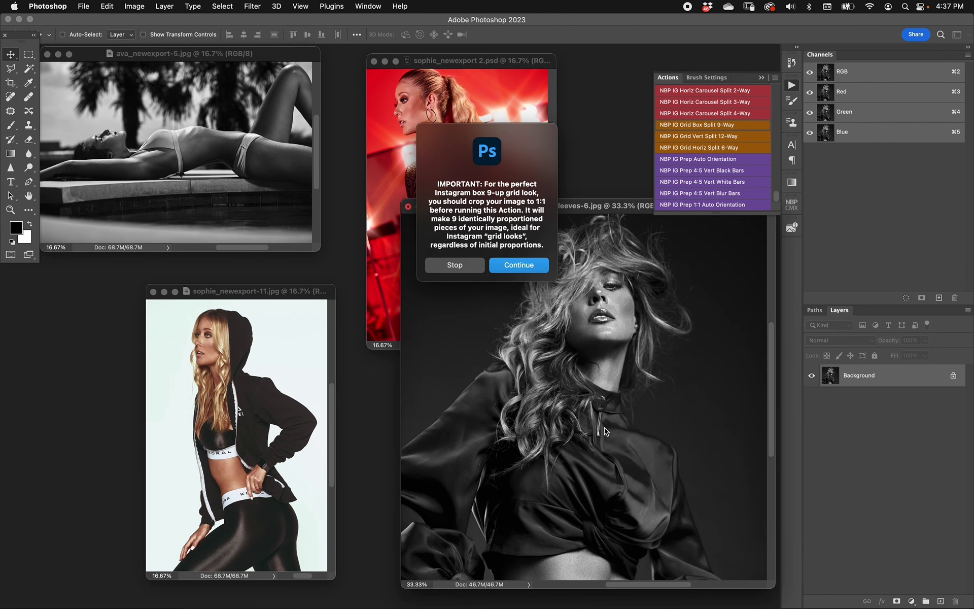
key(Return)
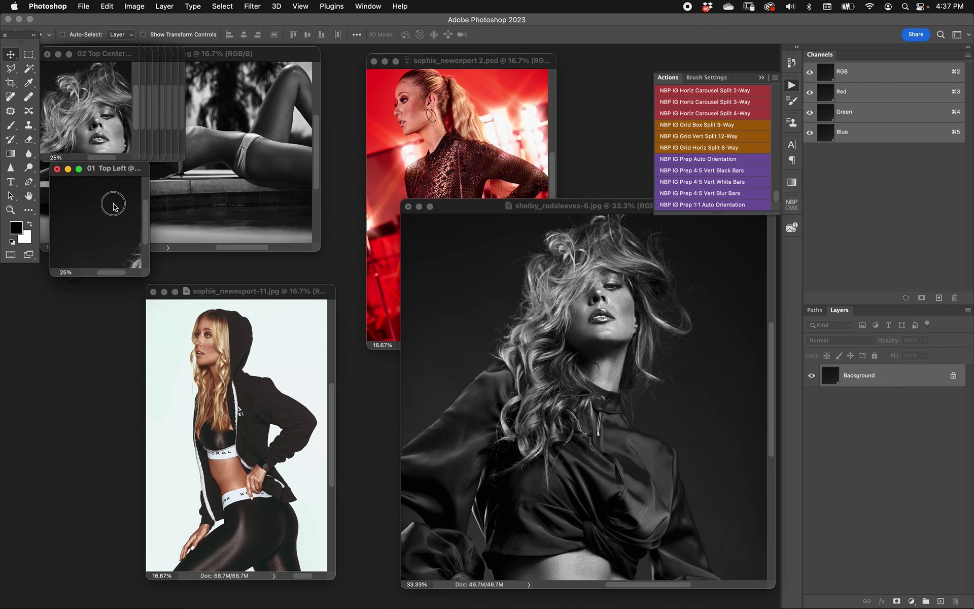
drag(127, 59, 100, 313)
drag(118, 55, 207, 306)
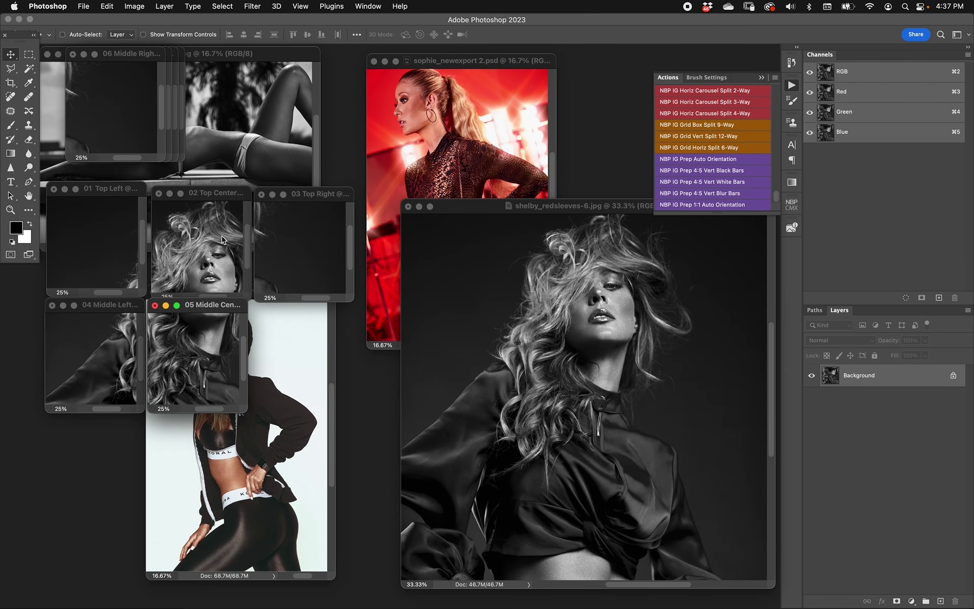
drag(122, 50, 100, 426)
drag(149, 61, 217, 424)
drag(147, 55, 313, 427)
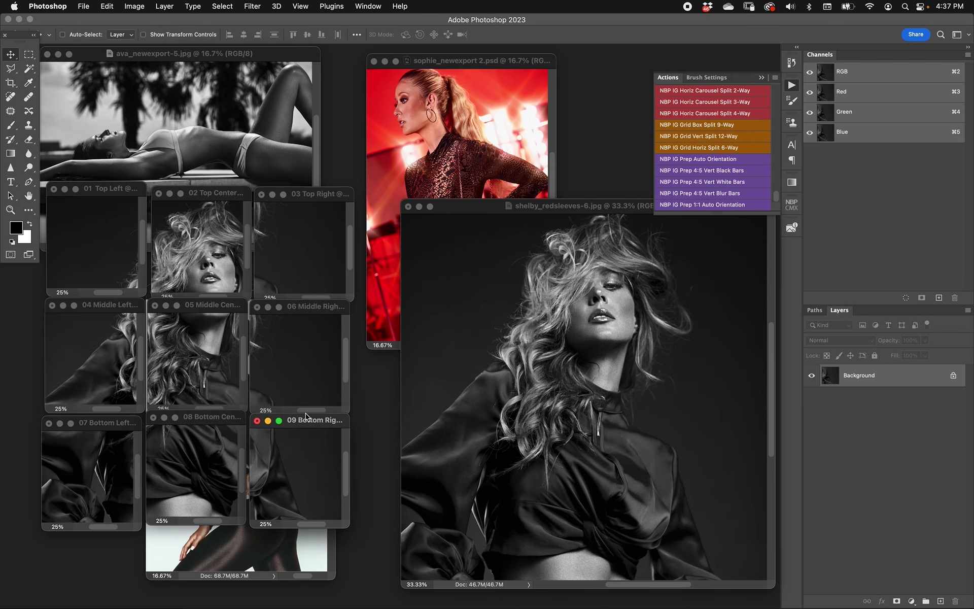
click(219, 416)
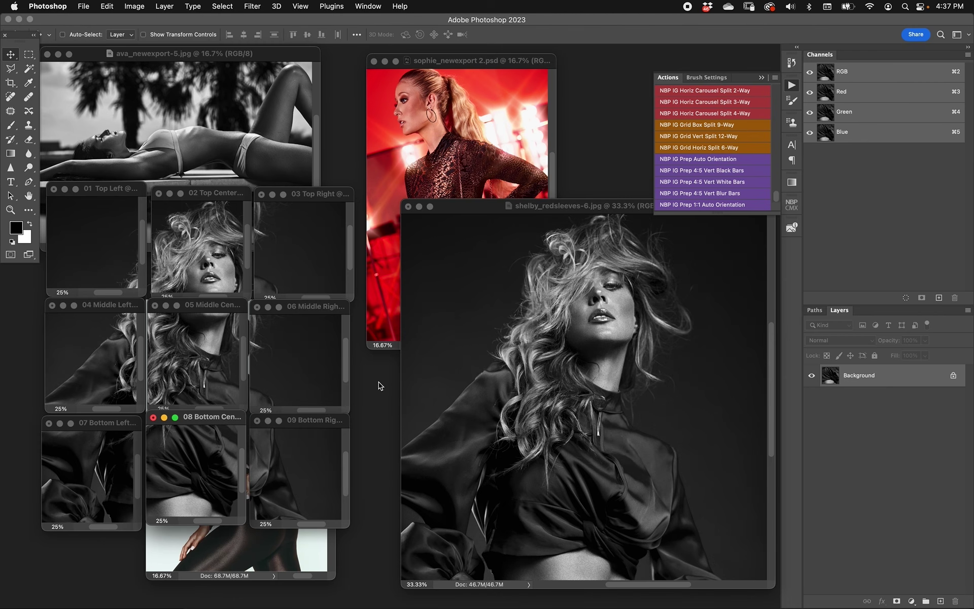
Close all nine grid pieces without saving them.
click(315, 350)
key(super+w)
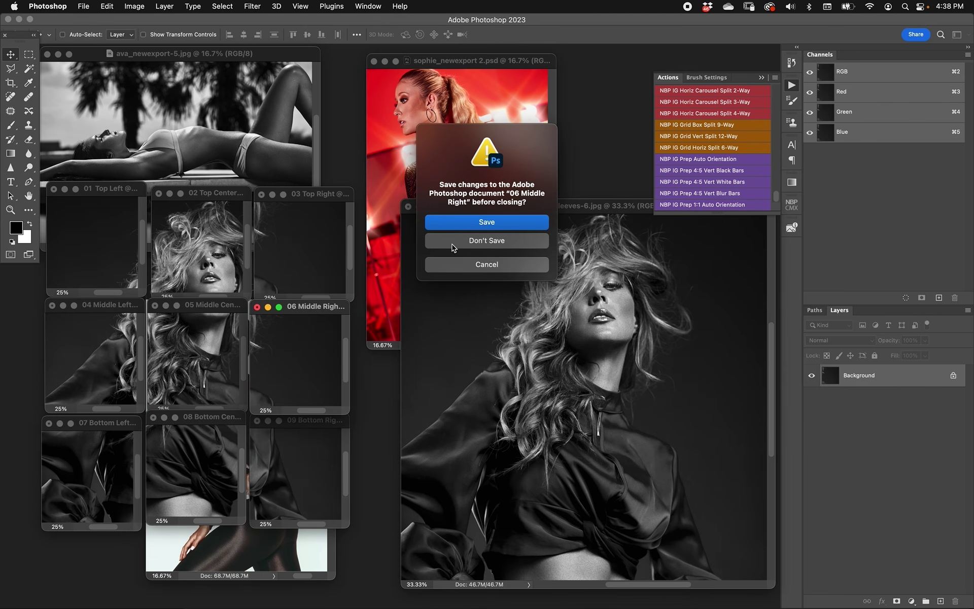
click(452, 245)
key(super+w)
key(super+d)
click(213, 256)
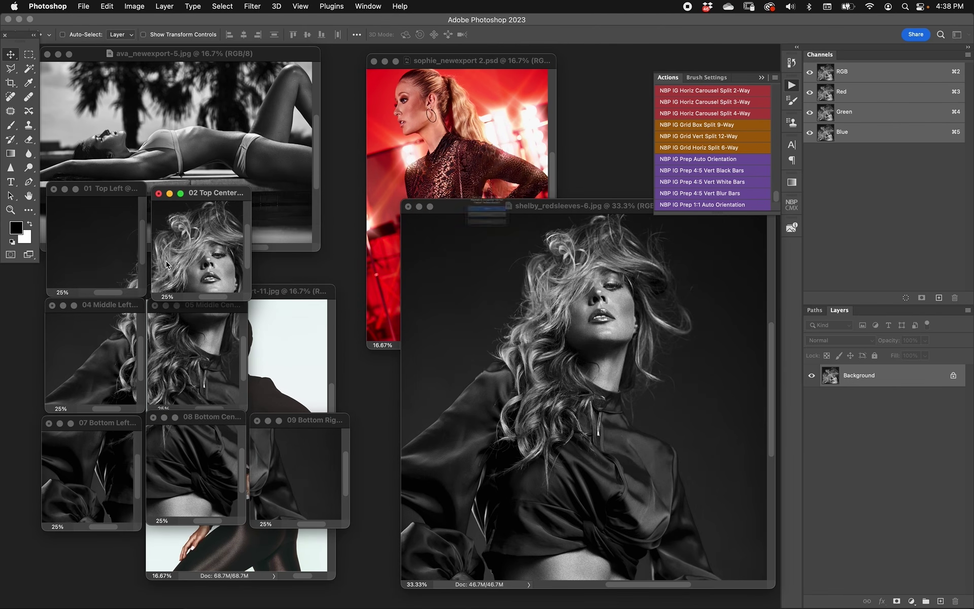
key(super+w)
key(super+w)
key(super+w)
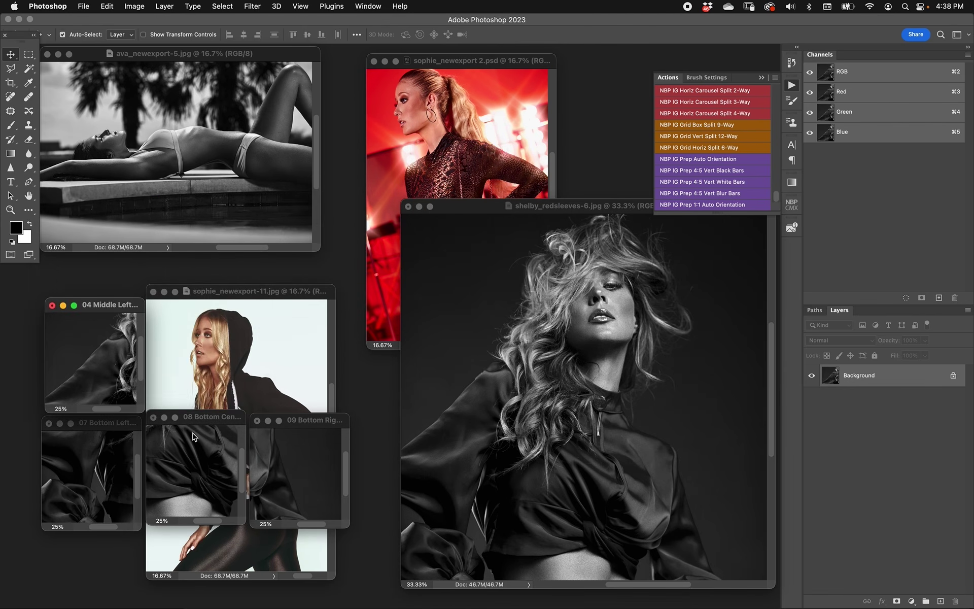
key(super+w)
key(super+w)
key(super+d)
key(super+w)
key(super+w)
key(super+d)
Close shelby_redsleeves-6.jpg without saving its crop.
drag(475, 212, 460, 288)
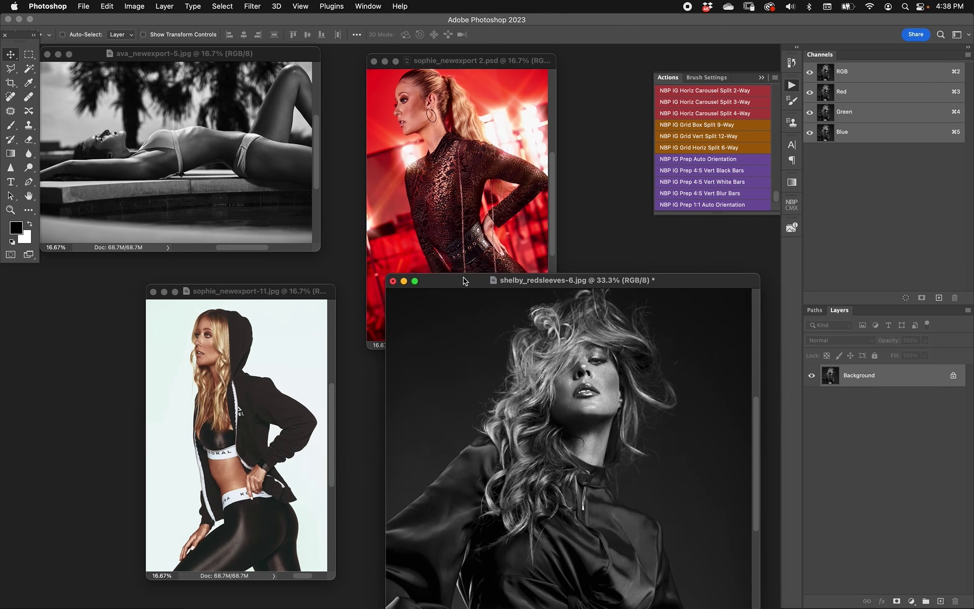
key(super+w)
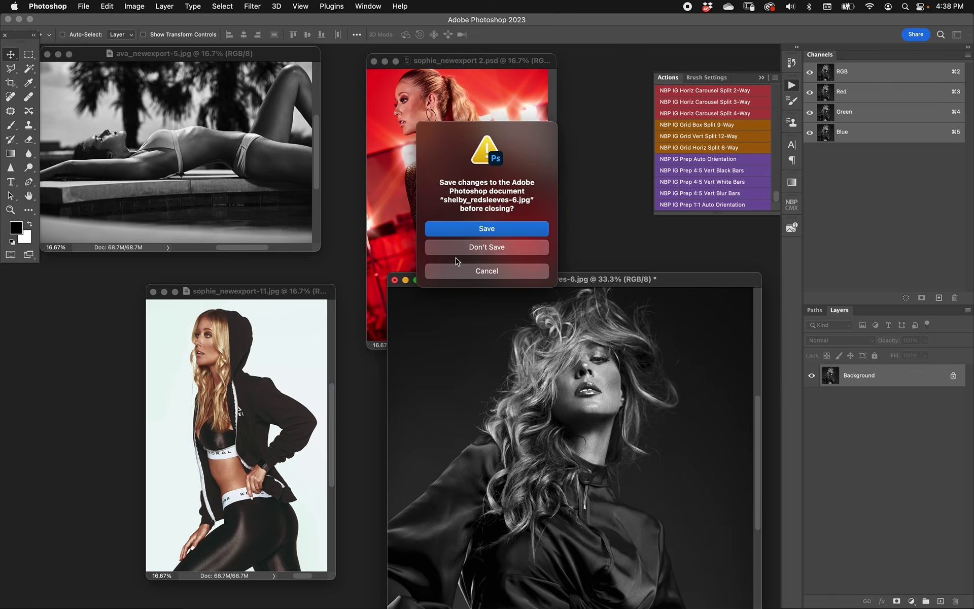
key(super+d)
Bring sophie_newexport 2.psd forward in a larger window and crop it to a 3:4 ratio.
drag(484, 59, 492, 108)
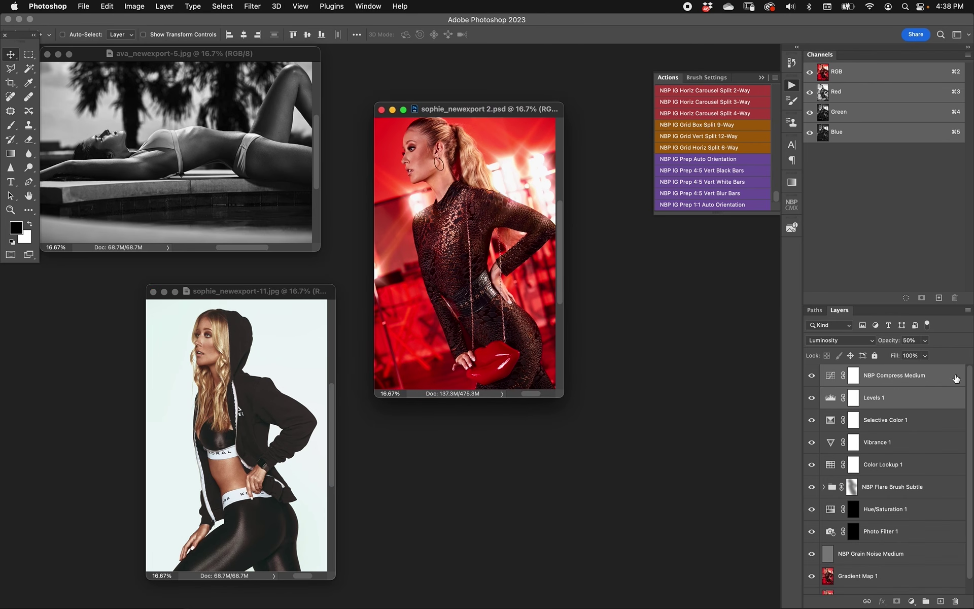
drag(969, 388, 960, 338)
drag(562, 396, 613, 480)
key(c)
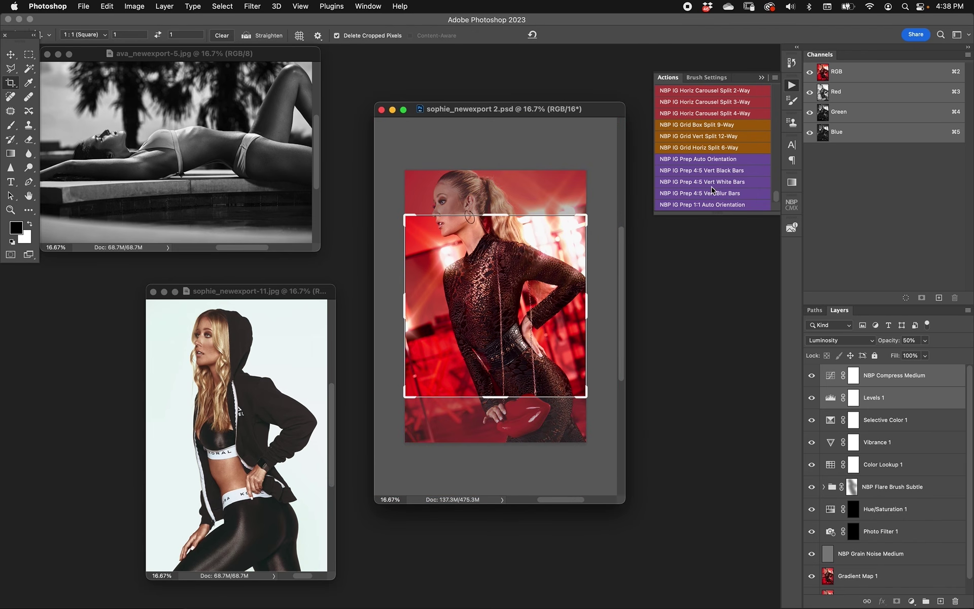
click(127, 35)
text(3)
key(Tab)
text(4)
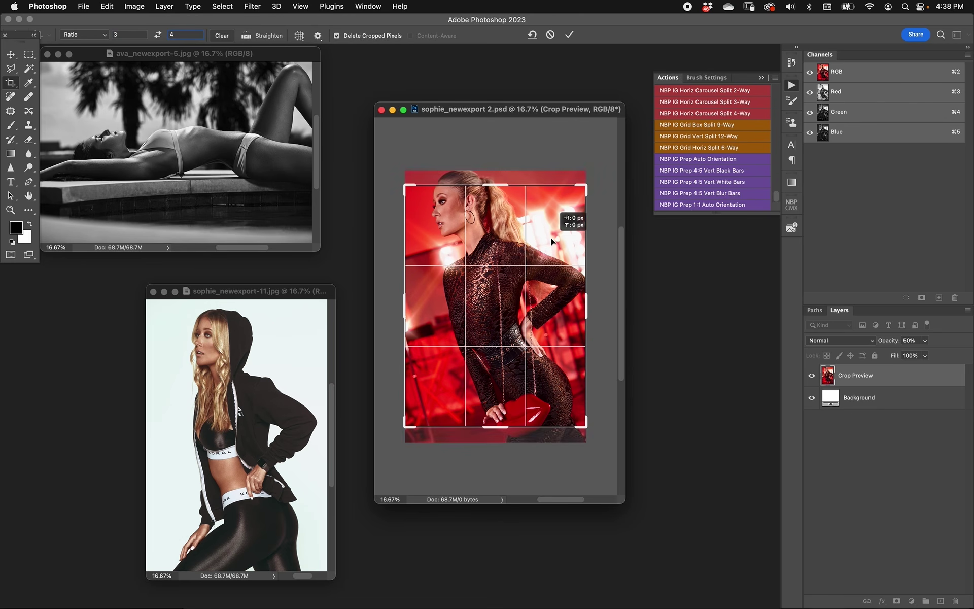
drag(546, 245, 561, 278)
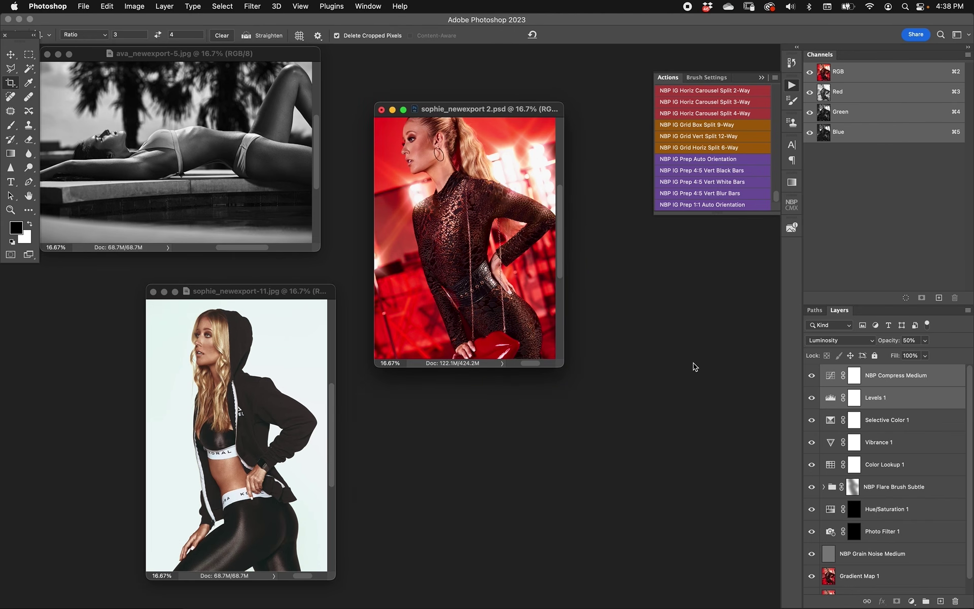
Move the cropped sophie_newexport 2.psd window aside and run the NBP IG Grid Vert Split 12-Way action on it.
drag(488, 111, 633, 317)
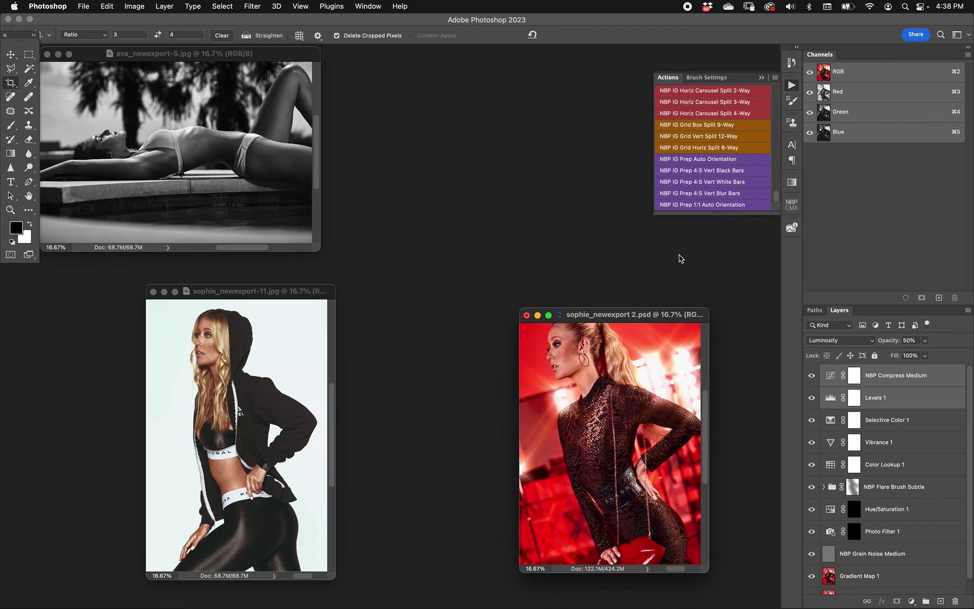
click(733, 137)
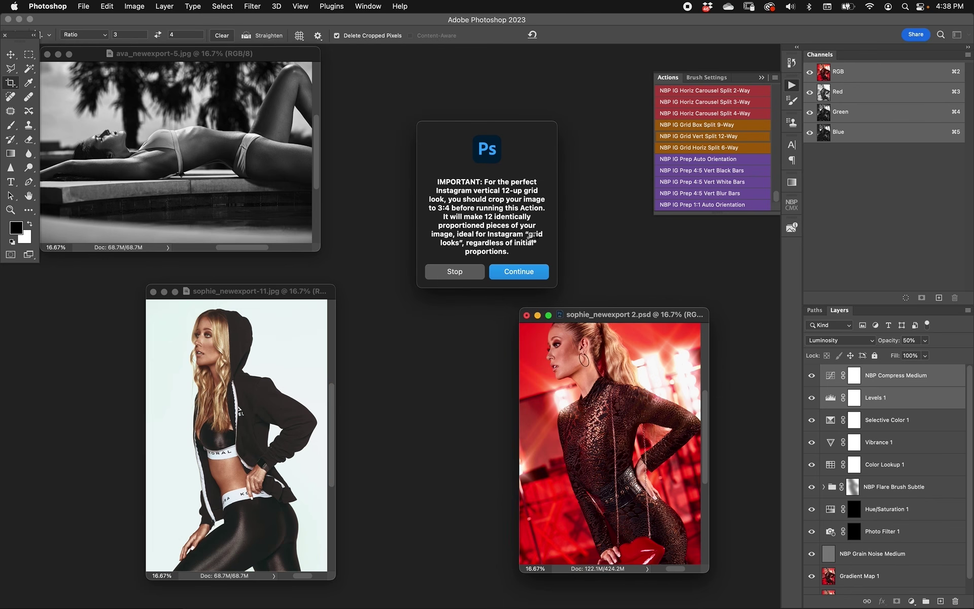
key(Return)
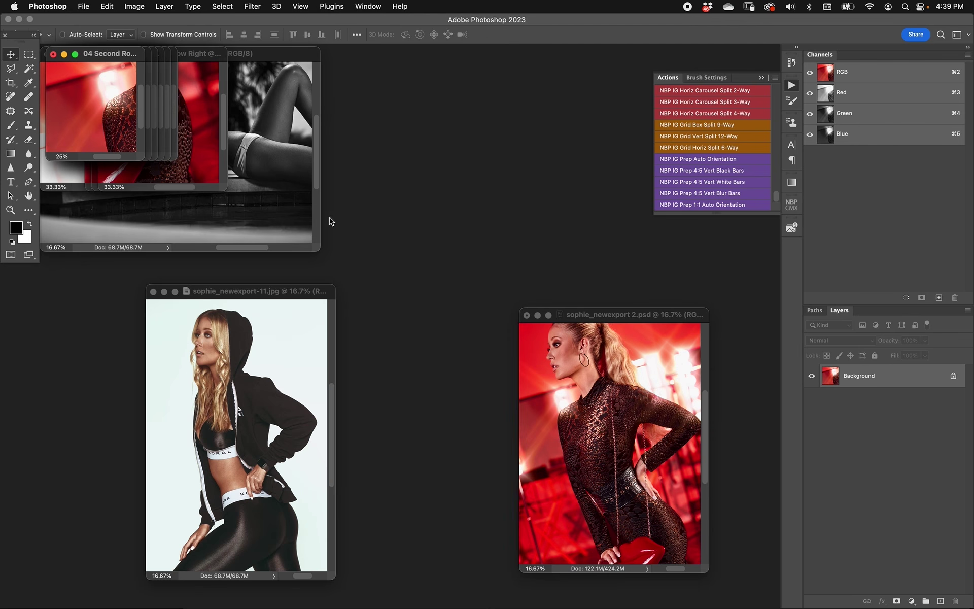
Move ava_newexport-5.jpg and sophie_newexport-11.jpg out of the way to clear space for the split pieces.
click(271, 115)
drag(276, 54, 687, 189)
click(332, 294)
drag(332, 294, 701, 282)
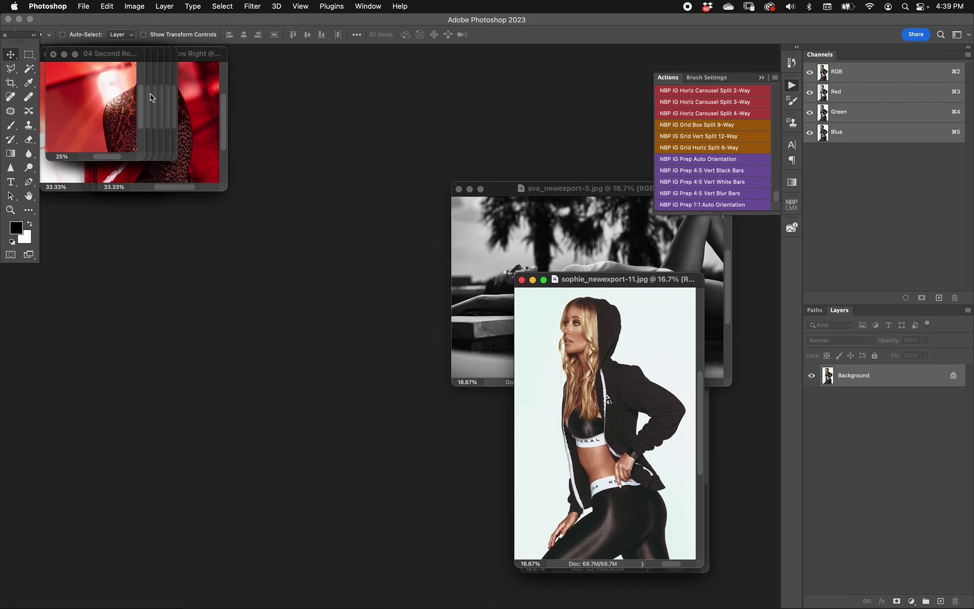
Lay out the second-row split pieces 04, 05 and 06 side by side in the empty workspace.
drag(118, 54, 209, 319)
click(175, 111)
drag(147, 85, 296, 320)
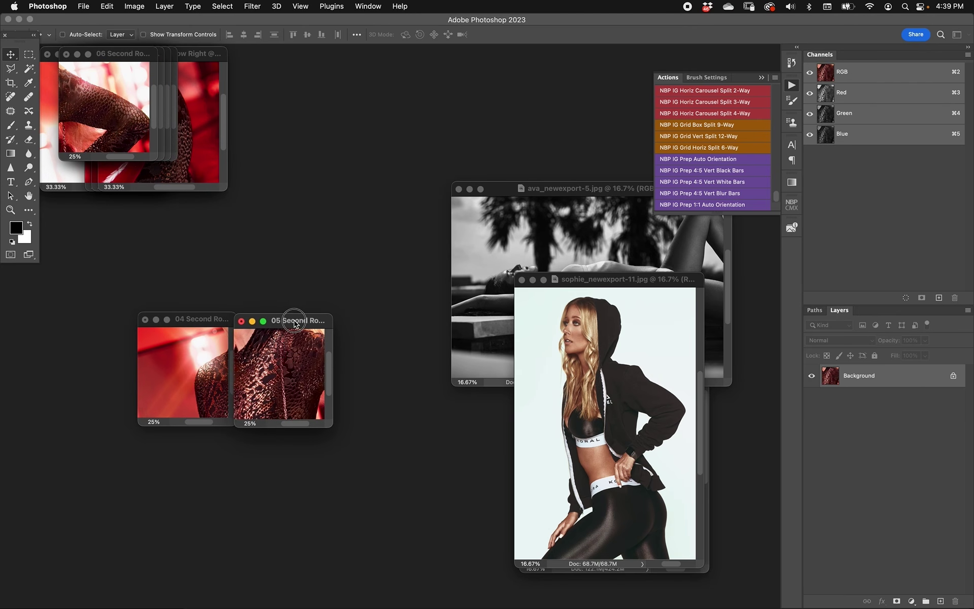
drag(119, 53, 192, 437)
drag(184, 316, 174, 297)
drag(284, 320, 279, 300)
drag(391, 326, 384, 298)
Line up the third-row pieces 07, 08 and 09 directly beneath the second row.
drag(179, 439, 171, 417)
drag(137, 57, 149, 80)
drag(175, 140, 284, 415)
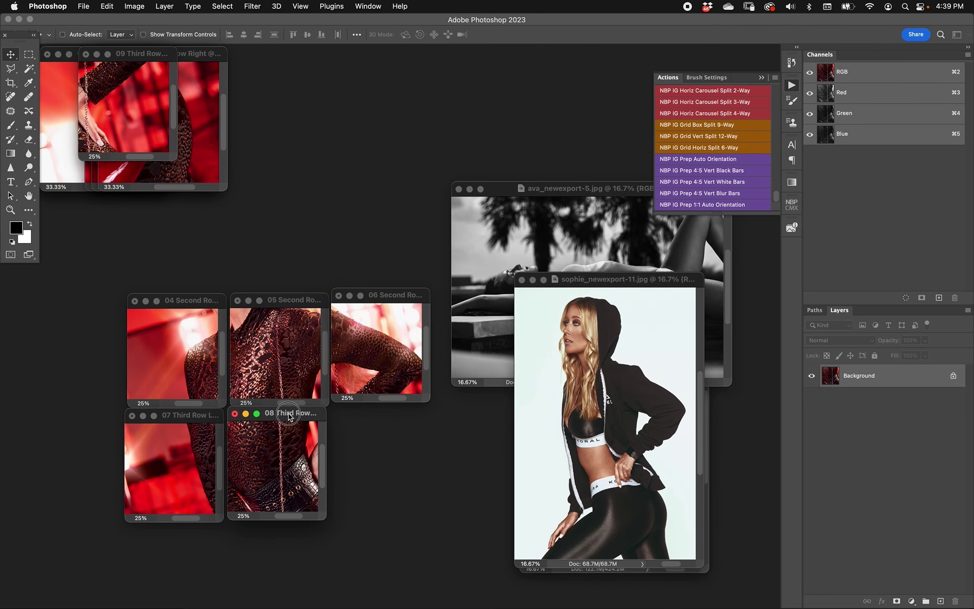
drag(125, 56, 376, 420)
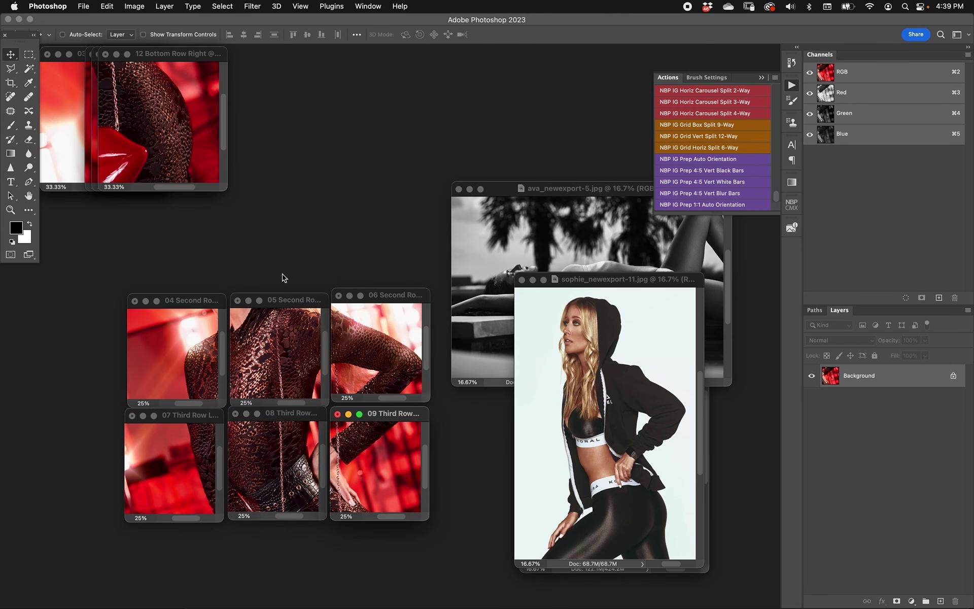
Shift the second- and third-row pieces up and place piece 12 Bottom Row Right beneath piece 09.
drag(156, 57, 373, 505)
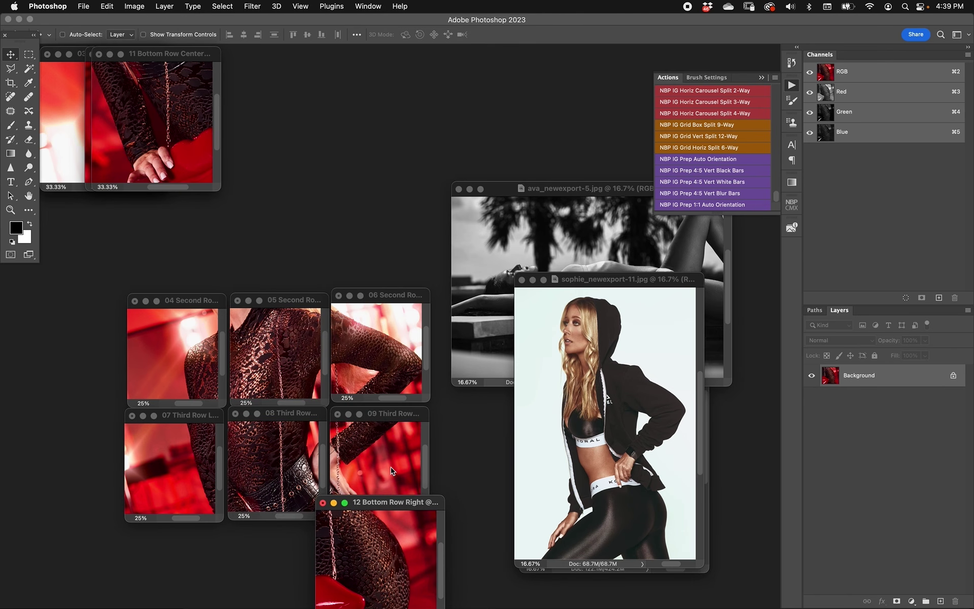
drag(385, 294, 380, 255)
drag(303, 302, 295, 256)
drag(196, 299, 190, 258)
drag(184, 411, 179, 371)
drag(302, 411, 294, 371)
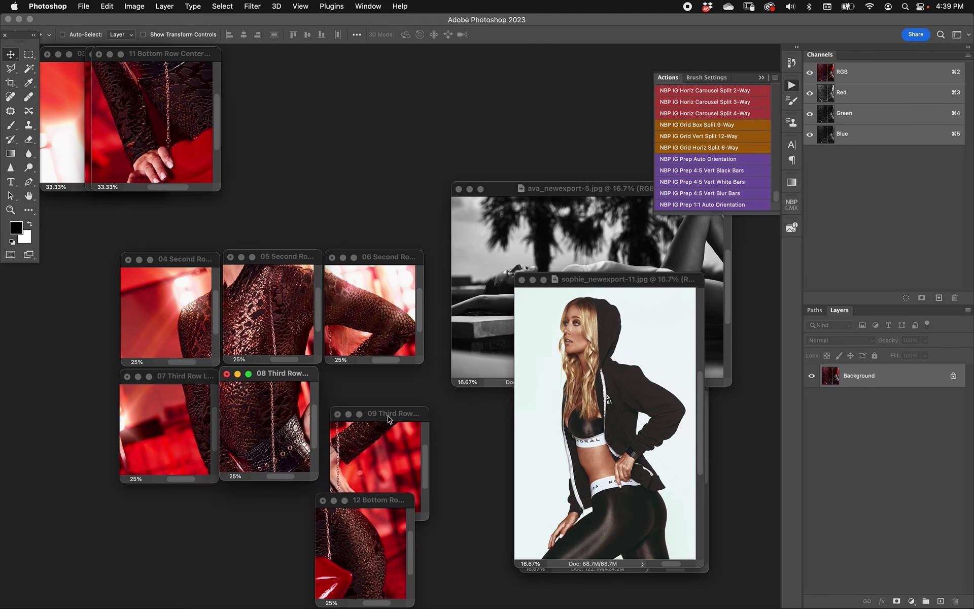
drag(389, 416, 379, 378)
drag(373, 496, 377, 485)
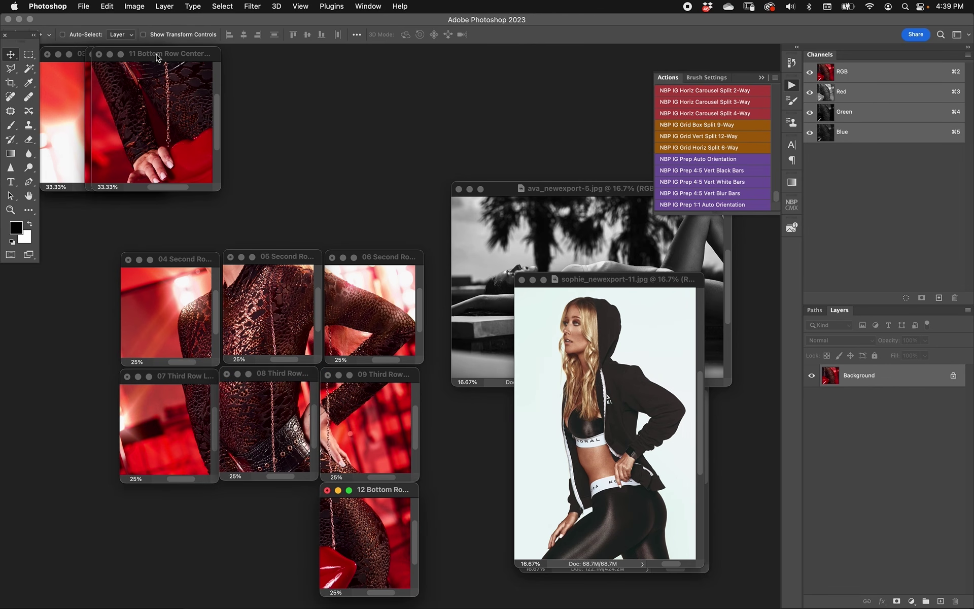
Shrink bottom-row pieces 11 and 10 to 25% and place them in line beside piece 12.
click(152, 54)
key(super+minus)
drag(145, 55, 272, 494)
click(173, 147)
key(super+minus)
drag(142, 57, 173, 490)
Shrink first-row pieces 03, 02 and 01 to 25% and arrange them above the second row to complete the grid.
click(107, 91)
key(super+minus)
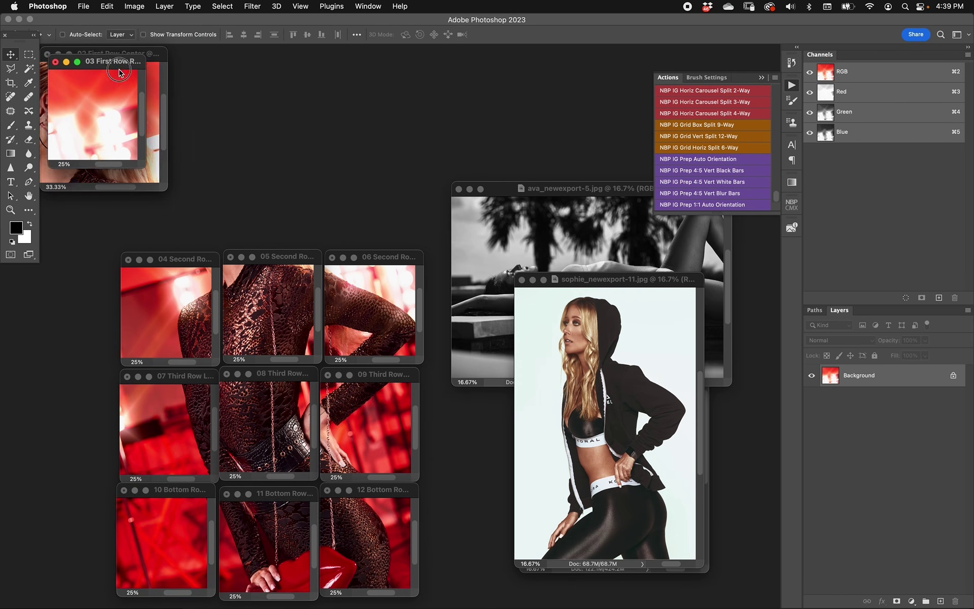
drag(101, 54, 386, 144)
click(108, 56)
key(super+minus)
drag(107, 58, 181, 136)
click(106, 54)
key(super+minus)
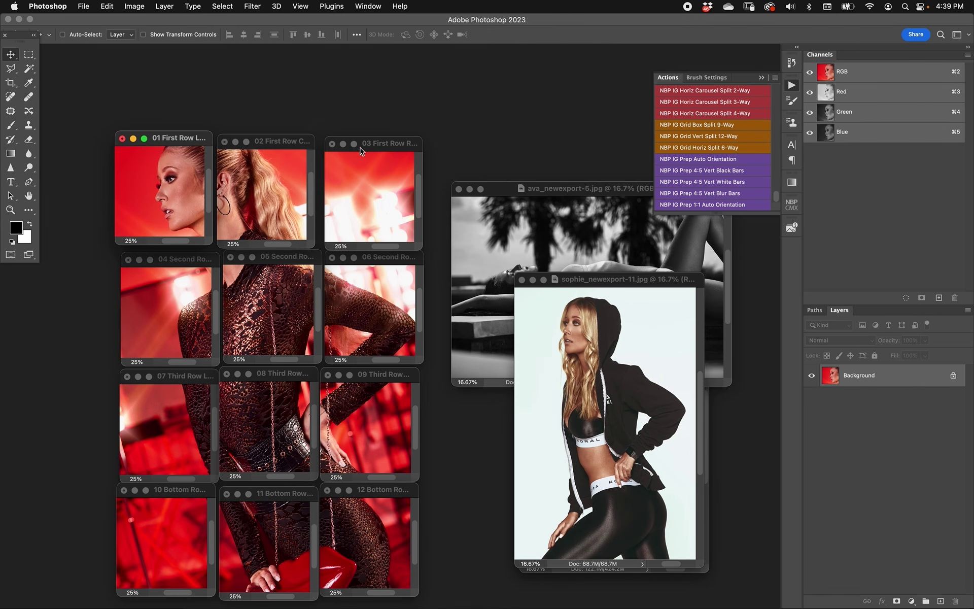
Close the first- and second-row split pieces without saving them.
click(376, 146)
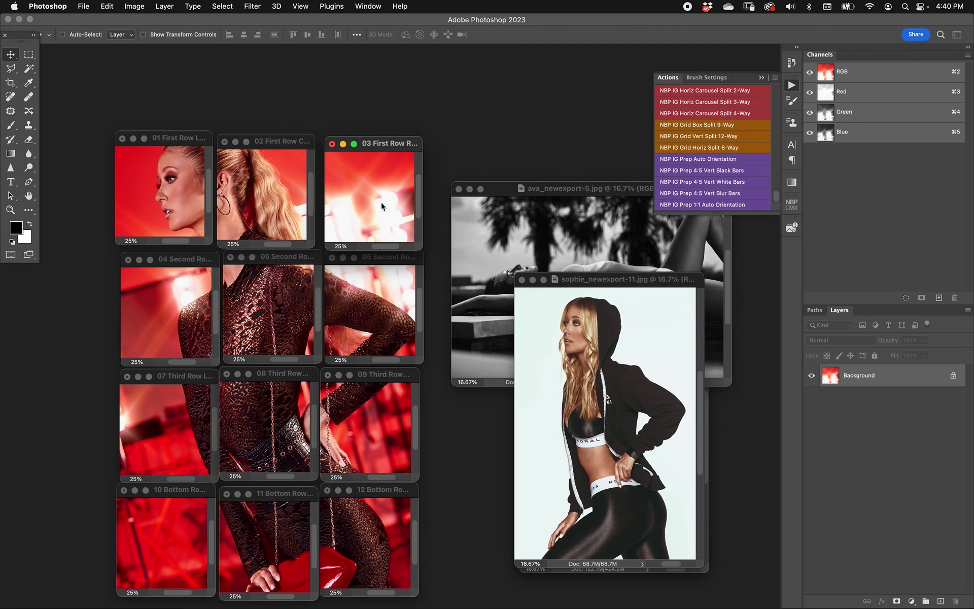
key(super+w)
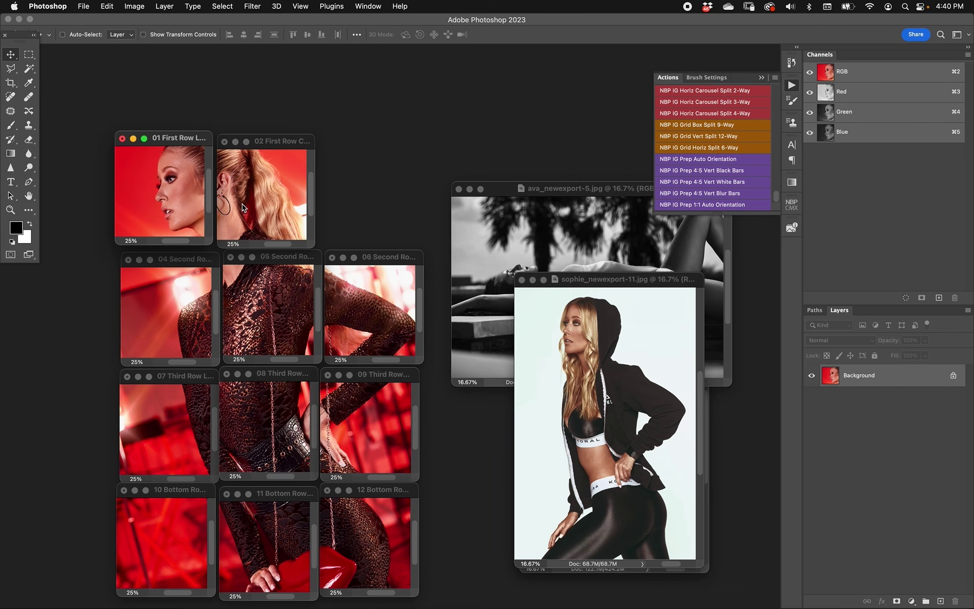
key(super+w)
key(super+w)
click(299, 313)
key(super+w)
key(d)
click(376, 316)
key(super+w)
key(d)
click(171, 305)
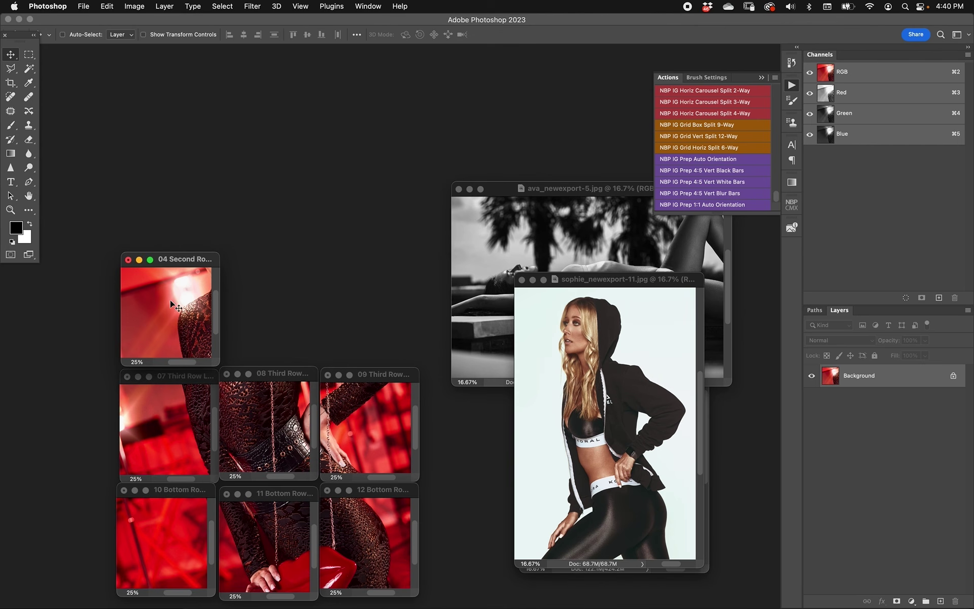
key(super+w)
key(d)
Close the third- and bottom-row split pieces without saving them.
click(252, 422)
key(super+w)
key(d)
click(369, 437)
key(super+w)
key(d)
click(357, 537)
key(super+w)
key(d)
click(282, 535)
key(super+w)
key(d)
click(185, 450)
key(super+w)
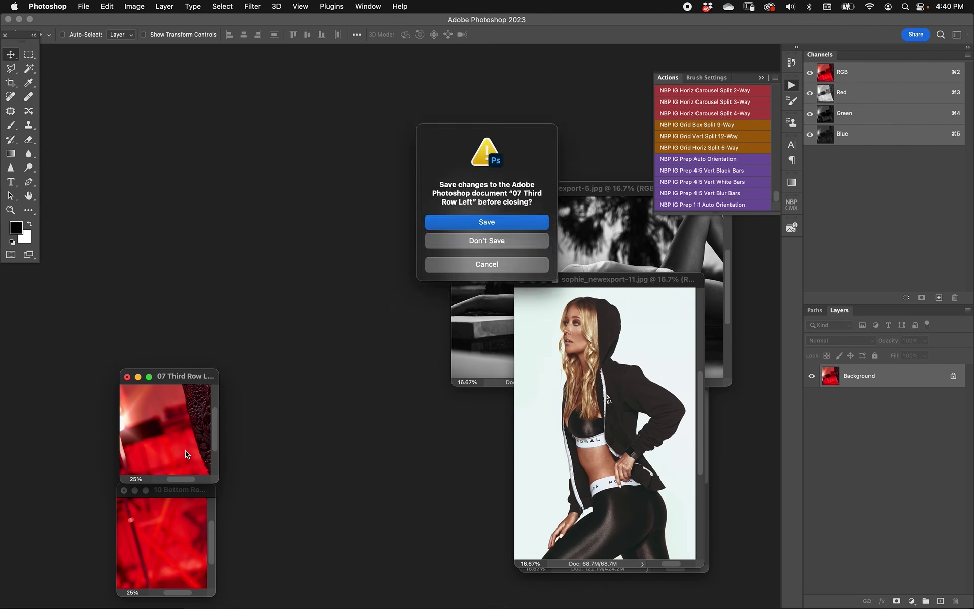
key(d)
click(186, 537)
key(super+w)
key(d)
Separate the overlapping photo windows and bring sophie_newexport-11.jpg forward at 25% zoom.
drag(578, 276, 277, 187)
click(636, 465)
drag(625, 317, 173, 254)
drag(359, 197, 483, 164)
key(super+equal)
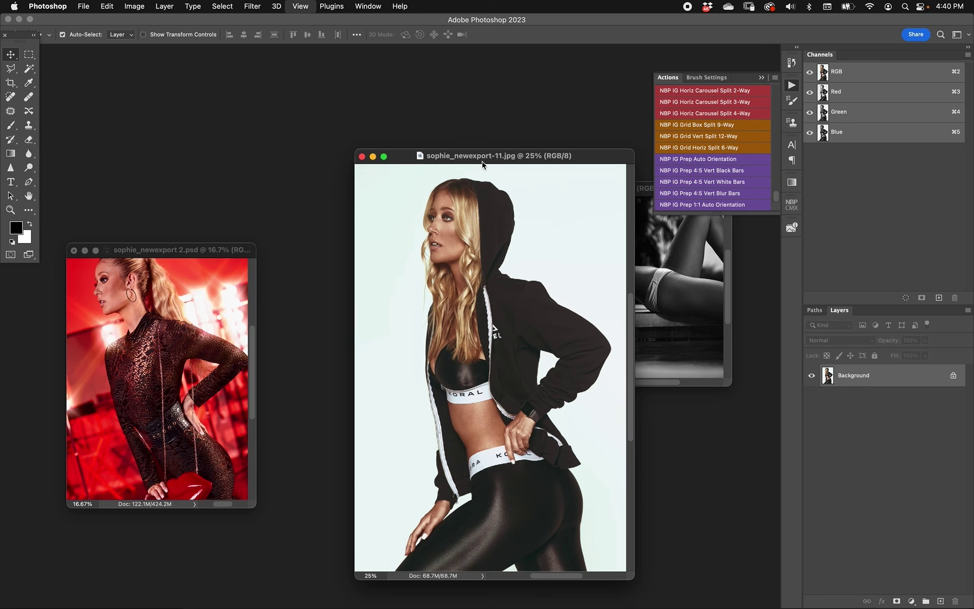
click(573, 157)
drag(574, 158, 524, 106)
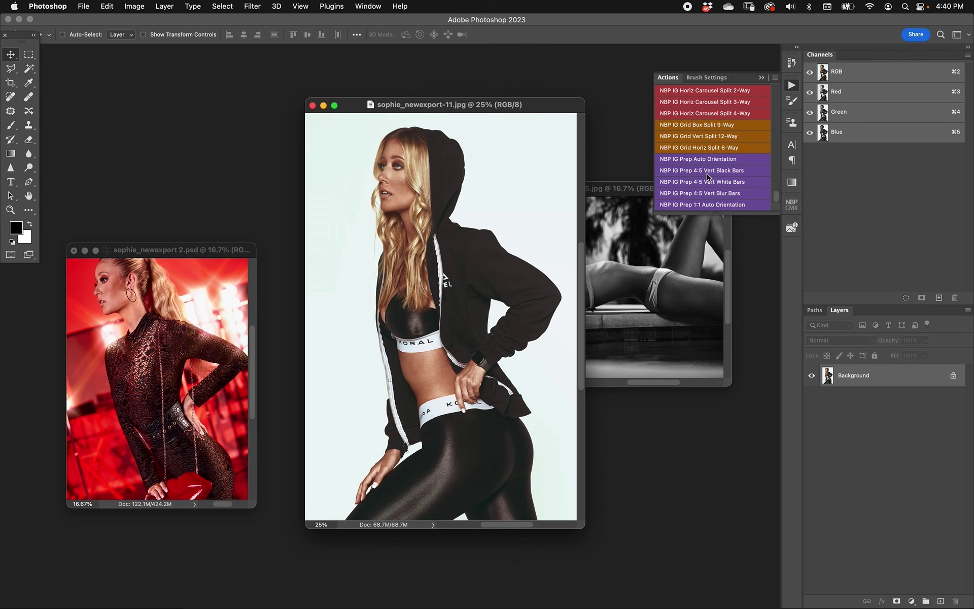
Run the NBP IG Prep 4:5 Vert Black Bars action on sophie_newexport-11.jpg, view the result at 66.7% and close it.
click(723, 173)
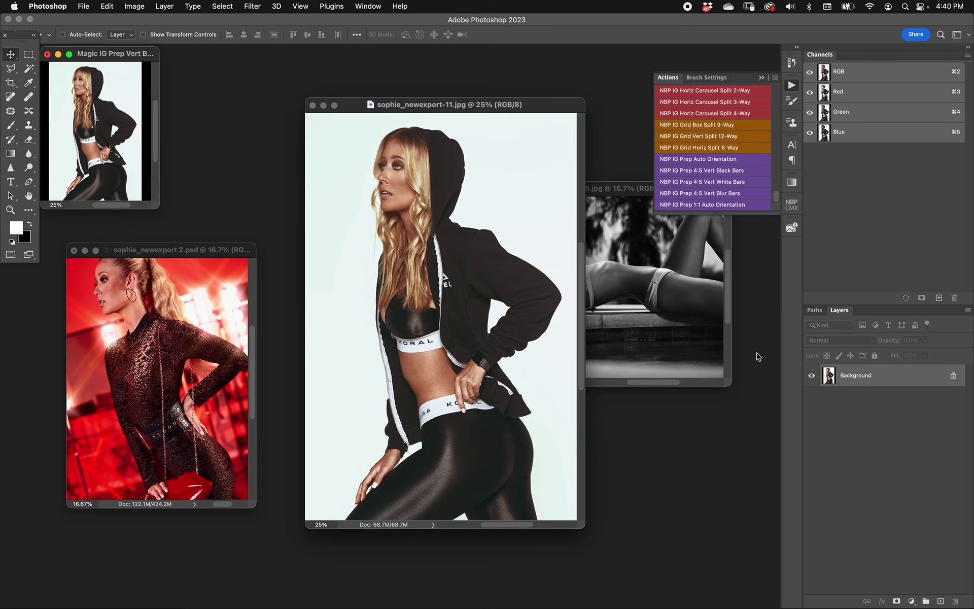
key(super+plus)
key(super+plus)
key(super+plus)
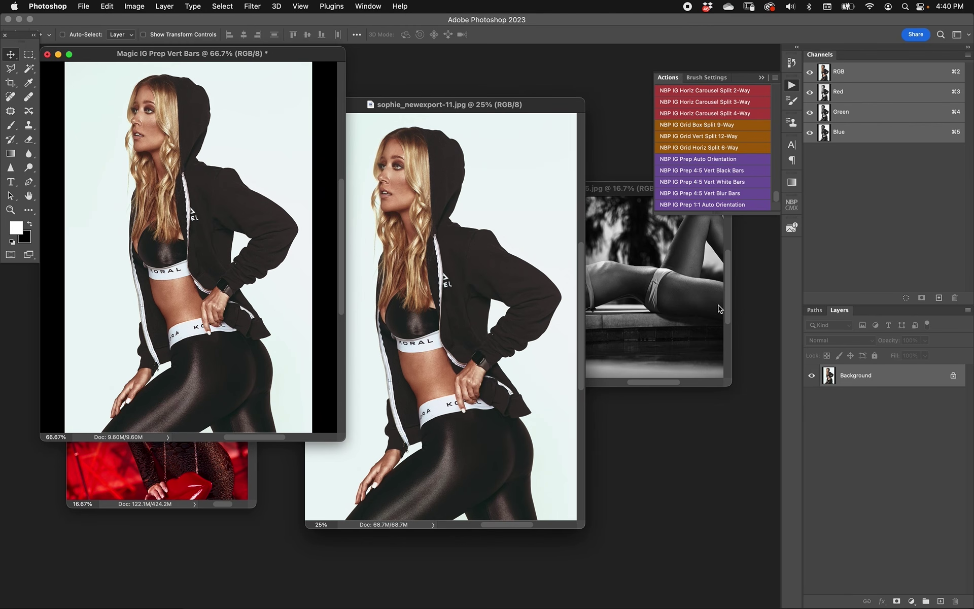
drag(280, 58, 562, 194)
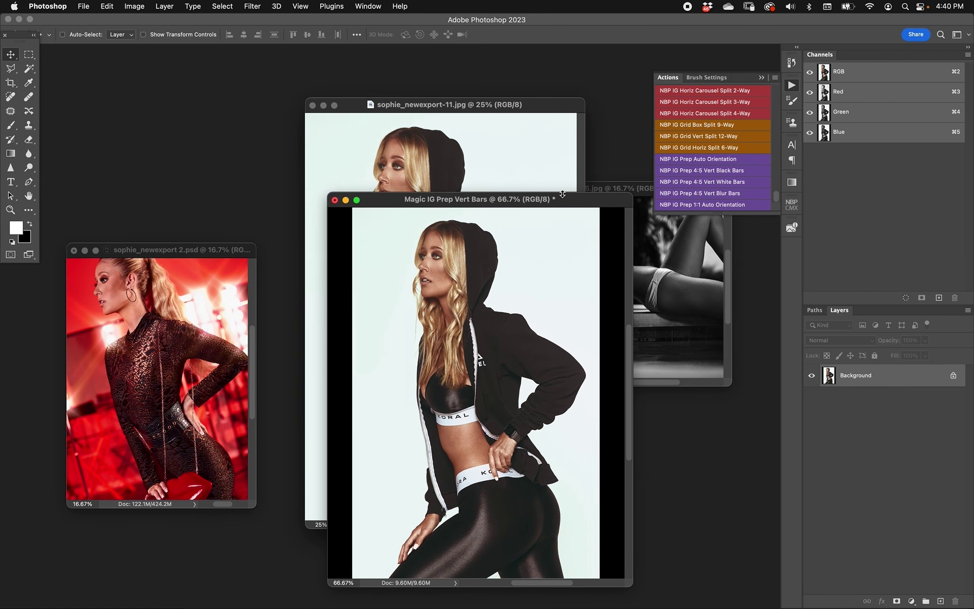
key(super+w)
Run the NBP IG Prep 4:5 Vert White Bars and Vert Blur Bars actions on sophie_newexport-11.jpg, closing each result after viewing it.
click(729, 182)
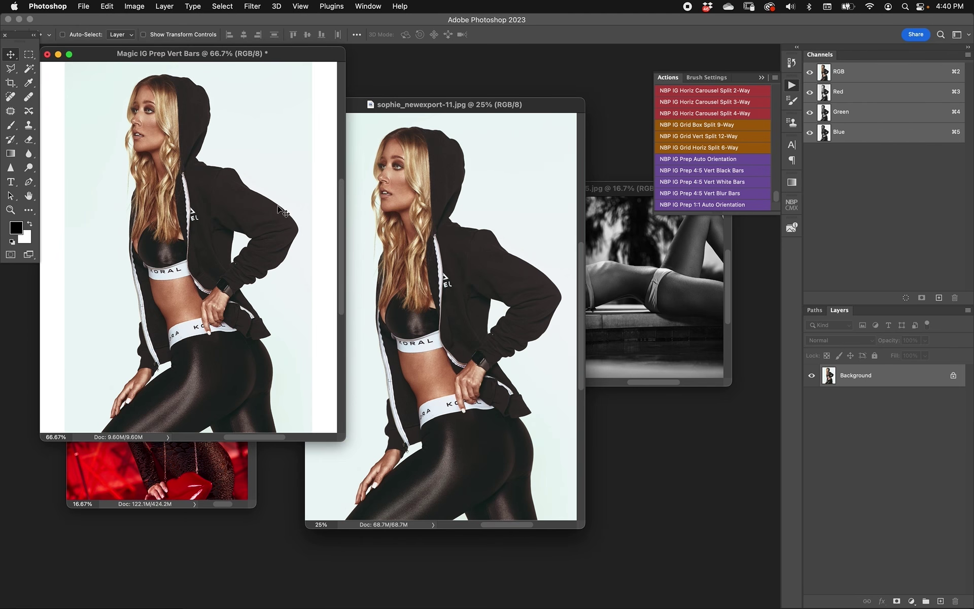
drag(278, 54, 486, 150)
key(super+w)
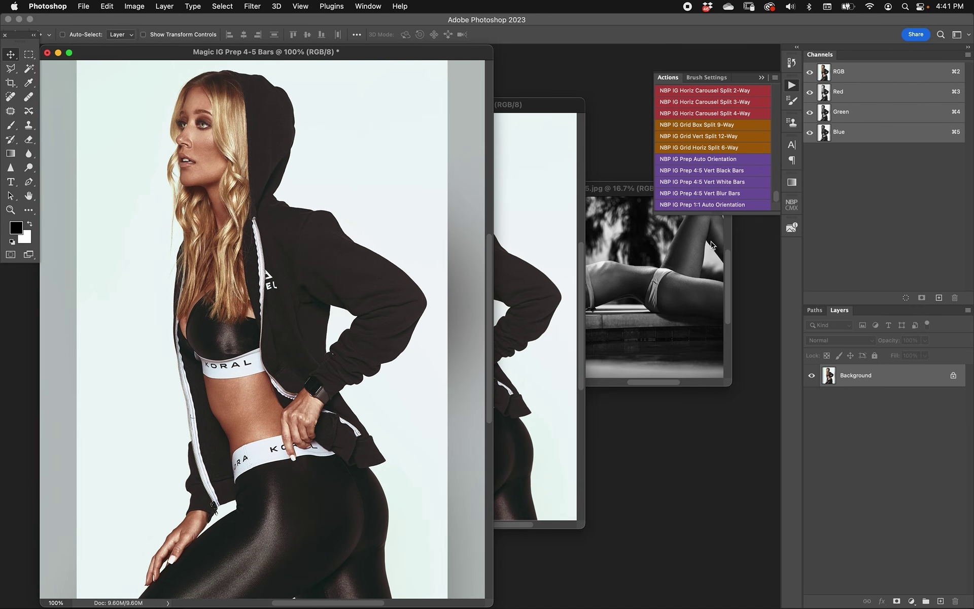
drag(363, 51, 459, 51)
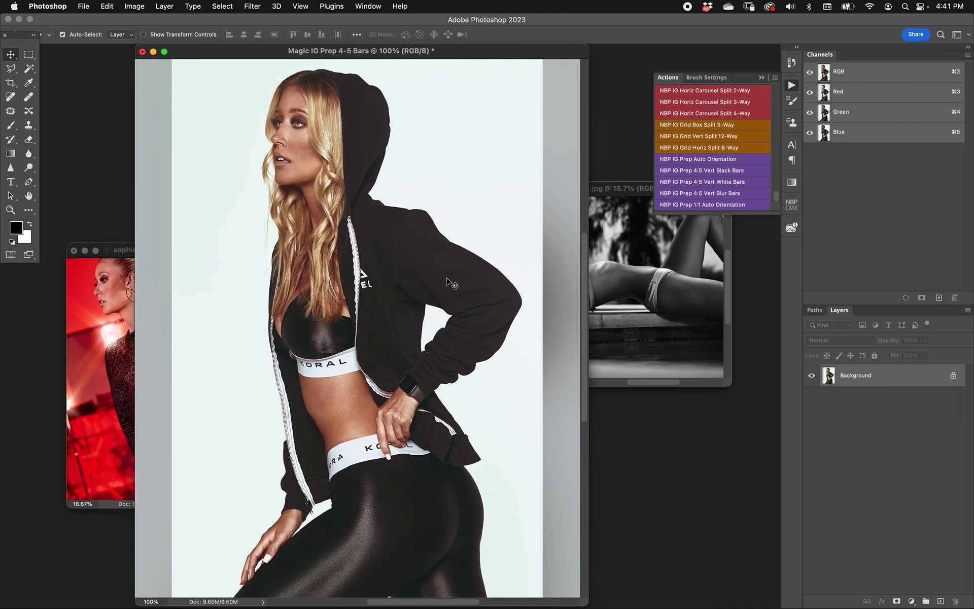
key(super+w)
Revert sophie_newexport 2.psd to its uncropped version and bring it forward at 25% zoom.
click(82, 6)
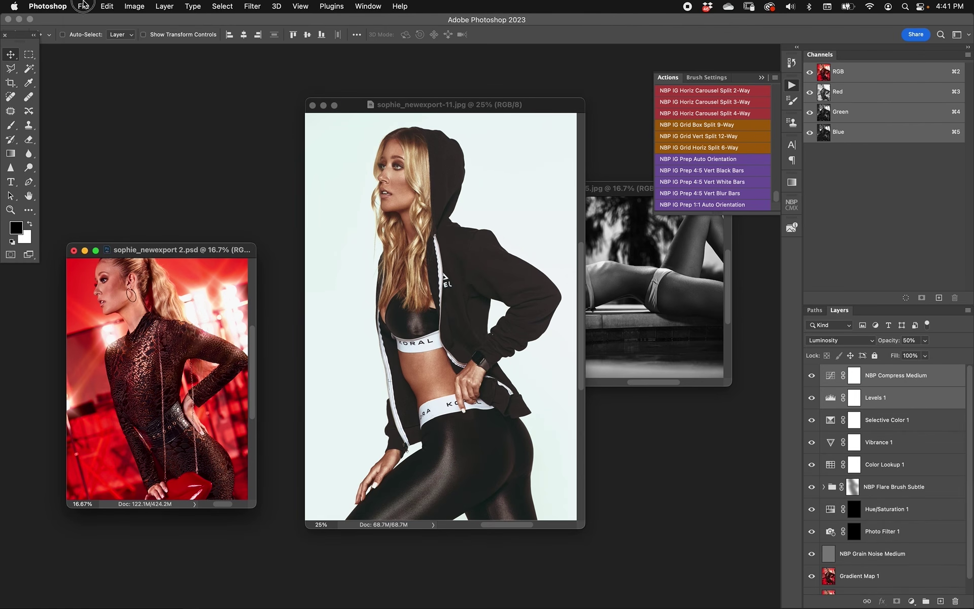
click(263, 173)
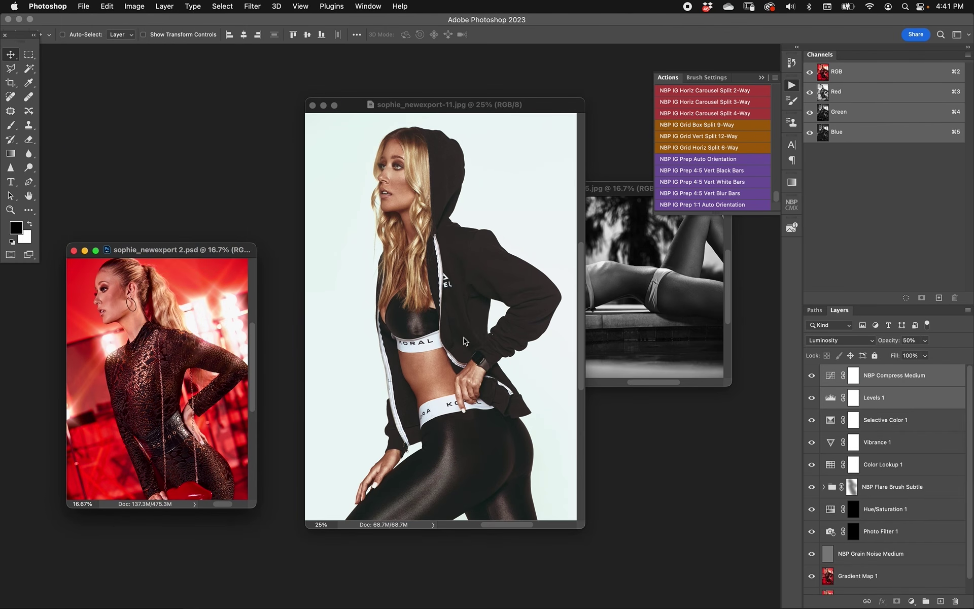
key(super+equal)
drag(254, 65, 541, 193)
Run the NBP IG Prep 4:5 Vert Blur Bars action on sophie_newexport 2.psd, view the result at 100% and close it without saving.
click(720, 193)
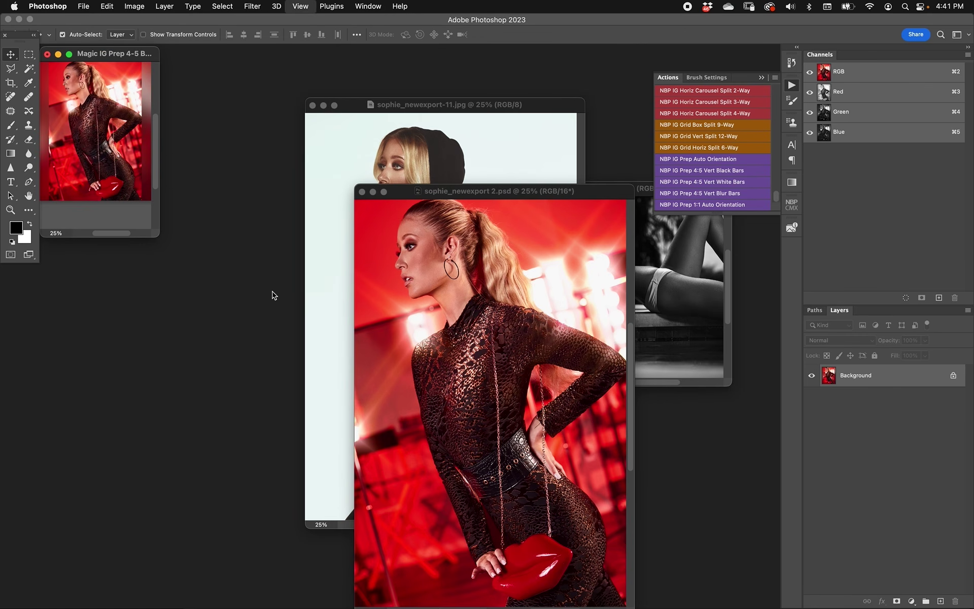
drag(296, 53, 428, 112)
key(super+1)
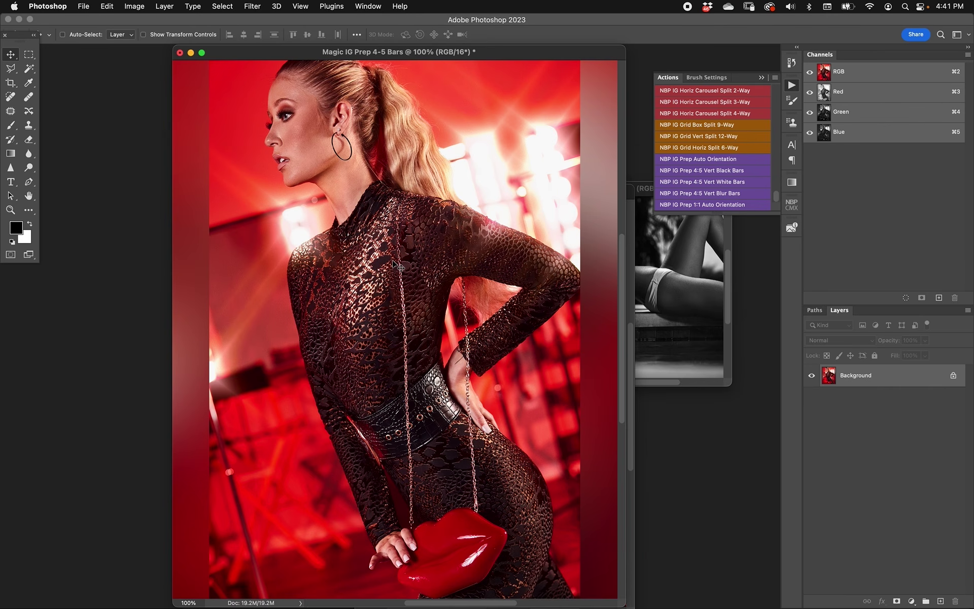
key(super+w)
key(d)
Shrink the two sophie photos to 16.7% and bring ava_newexport-5.jpg forward at 25% zoom.
drag(505, 191, 279, 158)
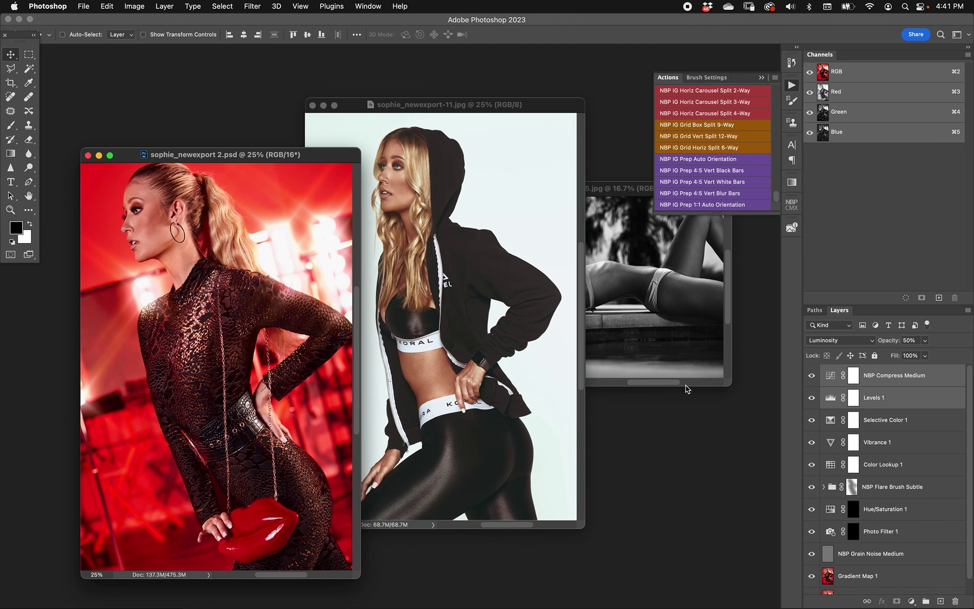
key(super+minus)
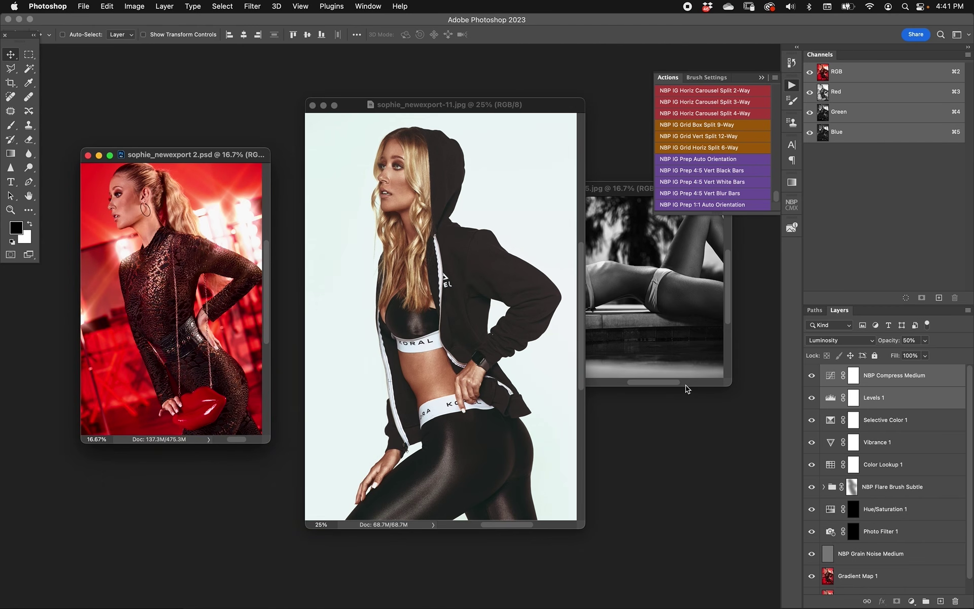
click(454, 234)
key(super+minus)
drag(583, 191, 431, 223)
key(super+plus)
Crop ava_newexport-5.jpg to a 3:1 ratio and move its window clear of the other photos.
key(c)
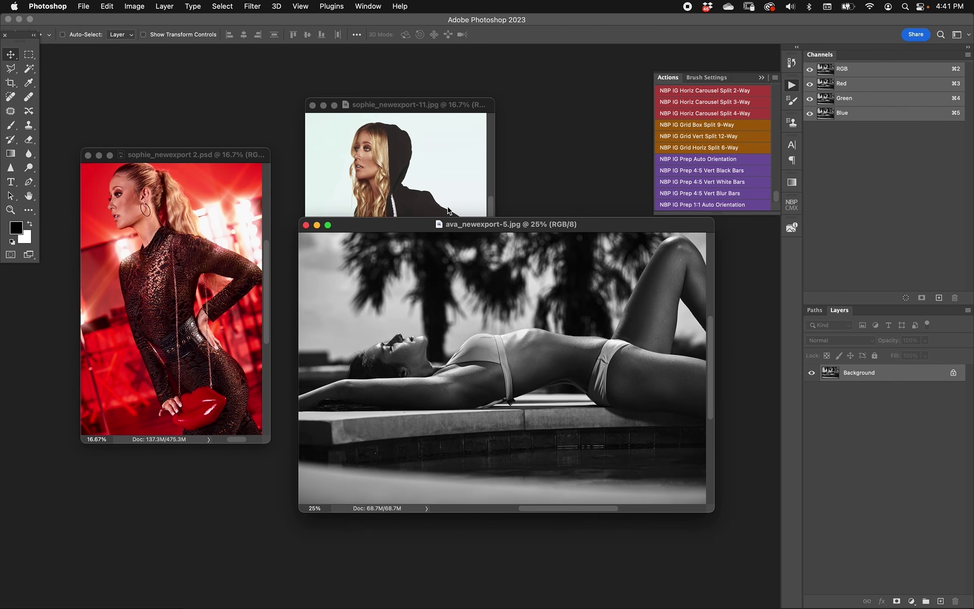
click(99, 36)
key(Tab)
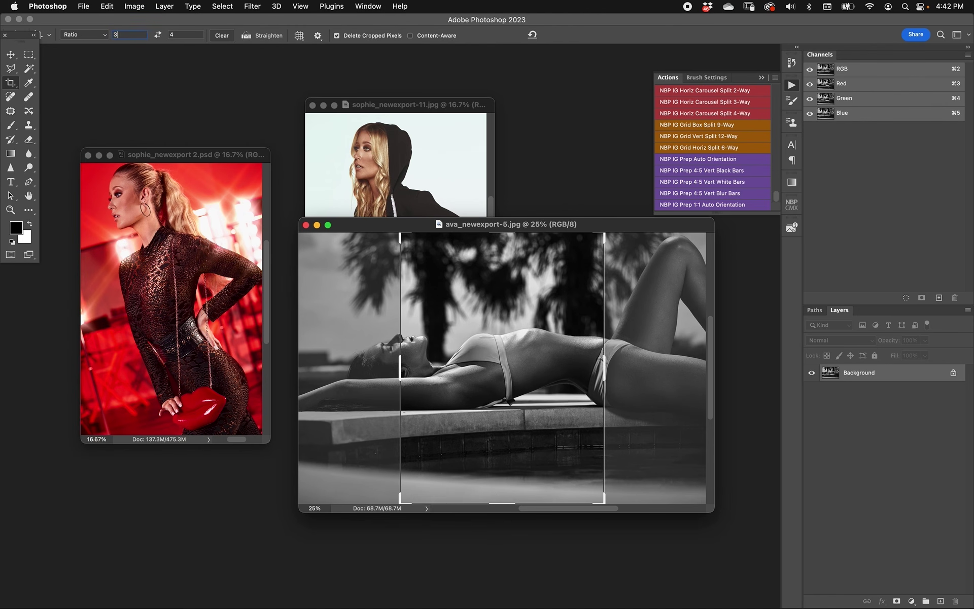
text(1)
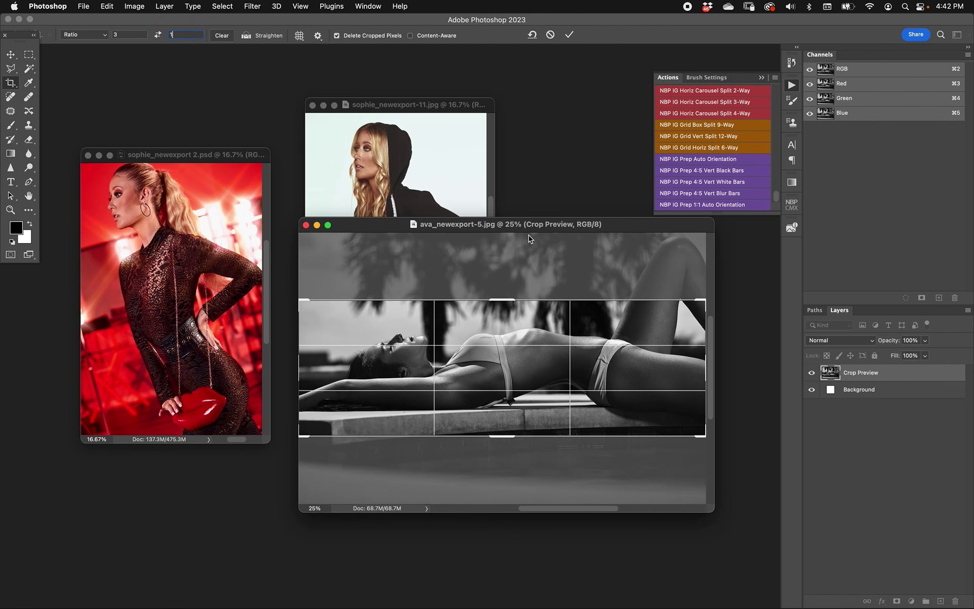
key(Return)
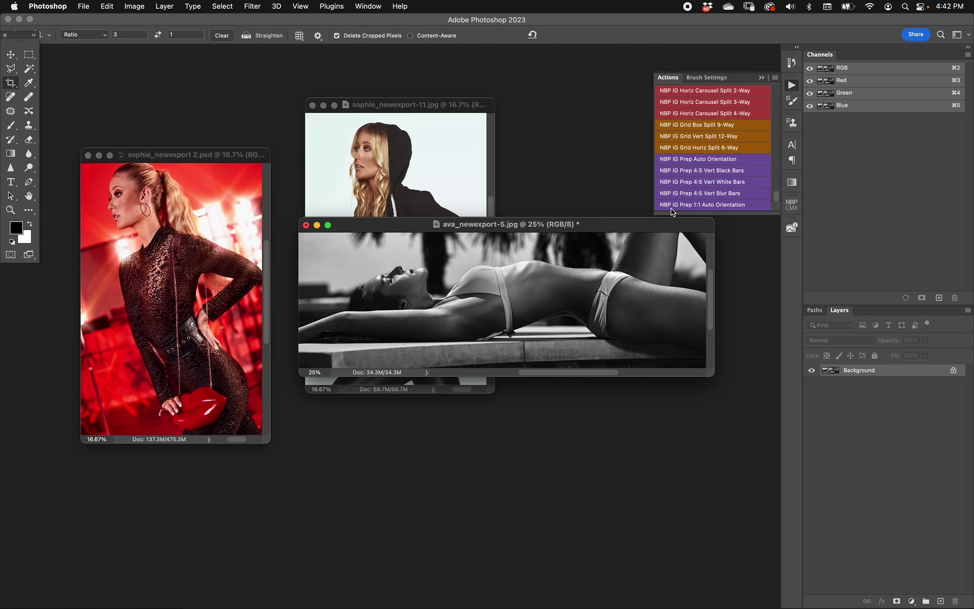
drag(659, 231, 661, 400)
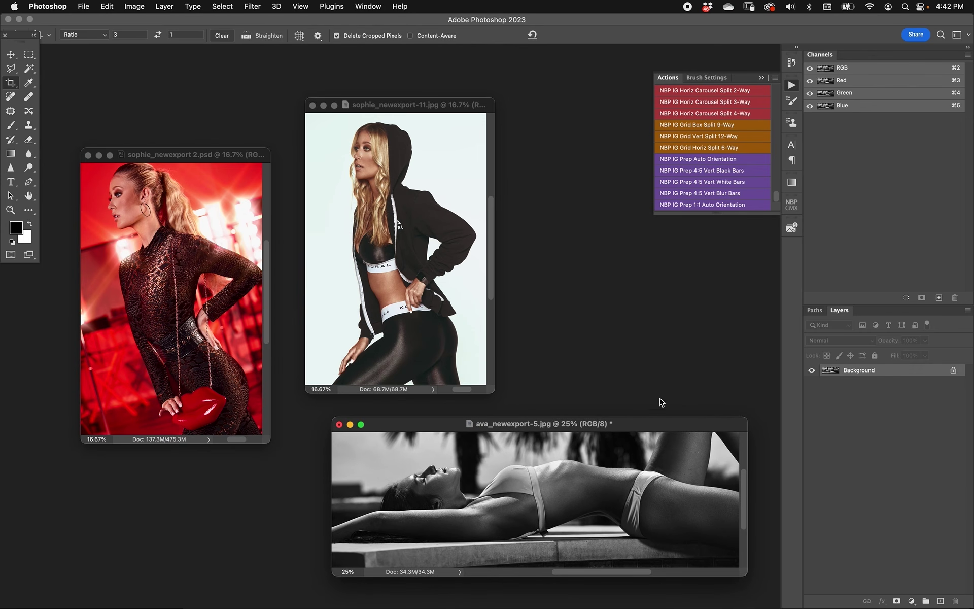
Examine the cropped ava_newexport-5.jpg enlarged, looking across its full width.
double_click(10, 209)
key(space)
drag(352, 358, 190, 367)
mouse_move(617, 342)
mouse_down()
mouse_move(508, 344)
mouse_move(604, 345)
mouse_up()
key(super+minus)
key(super+minus)
key(super+minus)
key(super+minus)
key(v)
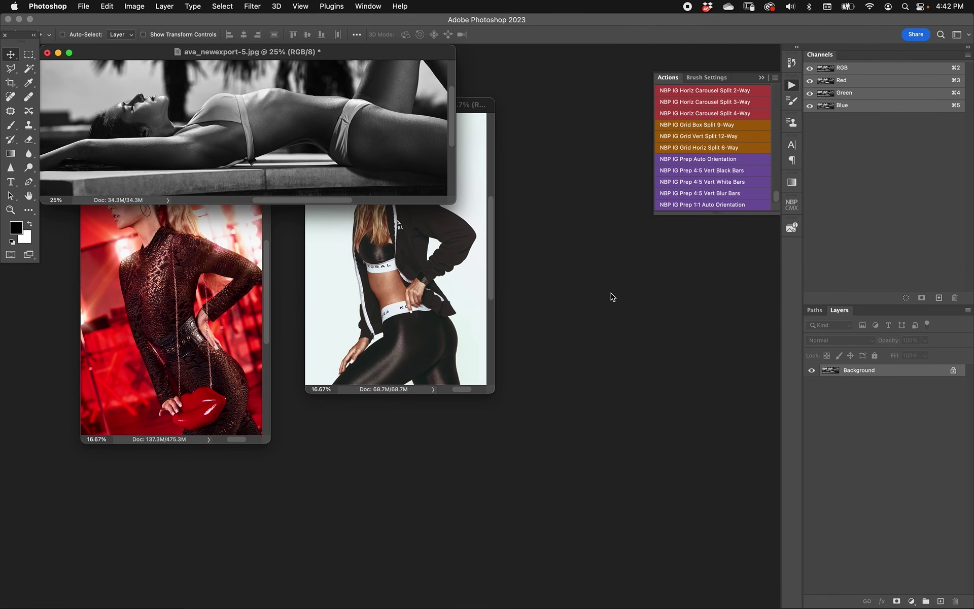
Move ava_newexport-5.jpg off the other photos and close sophie_newexport-11.jpg and sophie_newexport 2.psd.
drag(330, 51, 559, 373)
click(398, 182)
key(super+w)
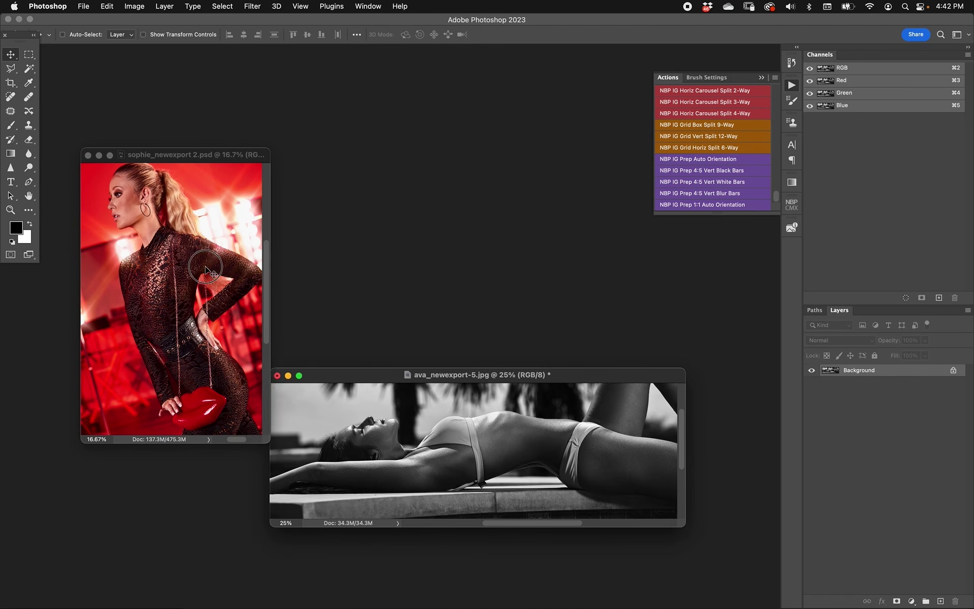
click(223, 268)
key(super+w)
Move ava_newexport-5.jpg lower in the workspace and run NBP IG Horiz Carousel Split 4-Way on it, continuing past its cropping notice.
drag(582, 375, 643, 423)
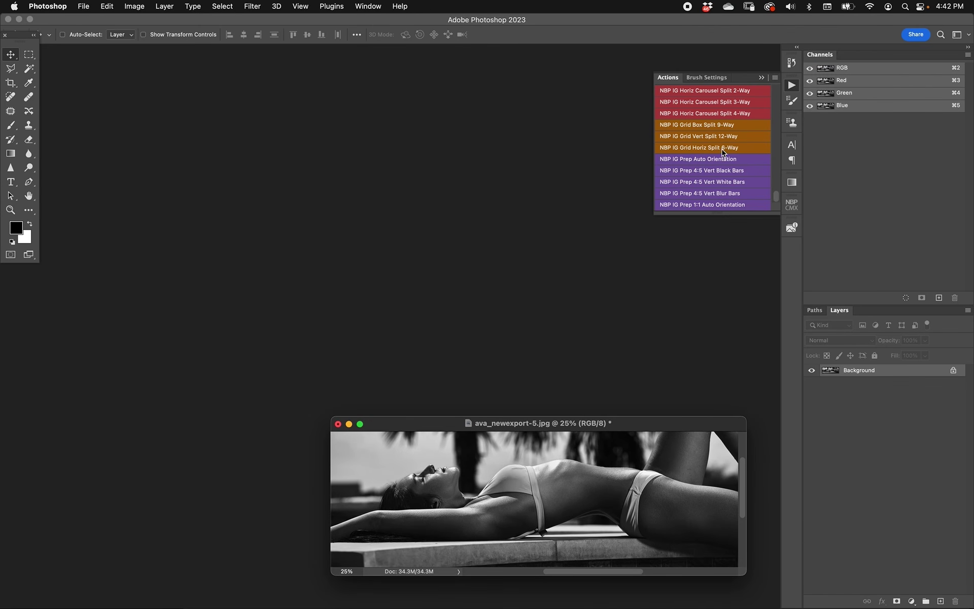
click(727, 115)
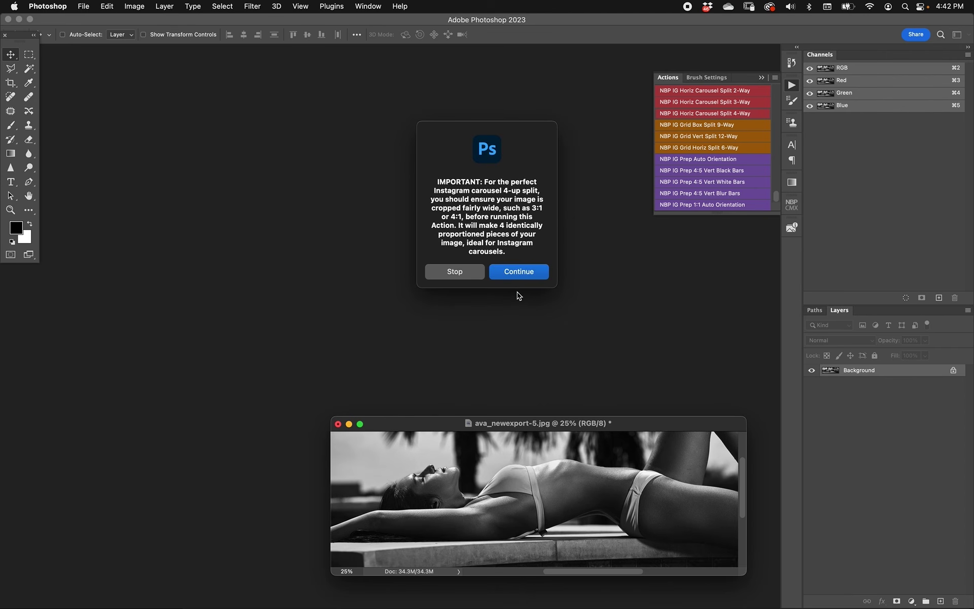
click(518, 272)
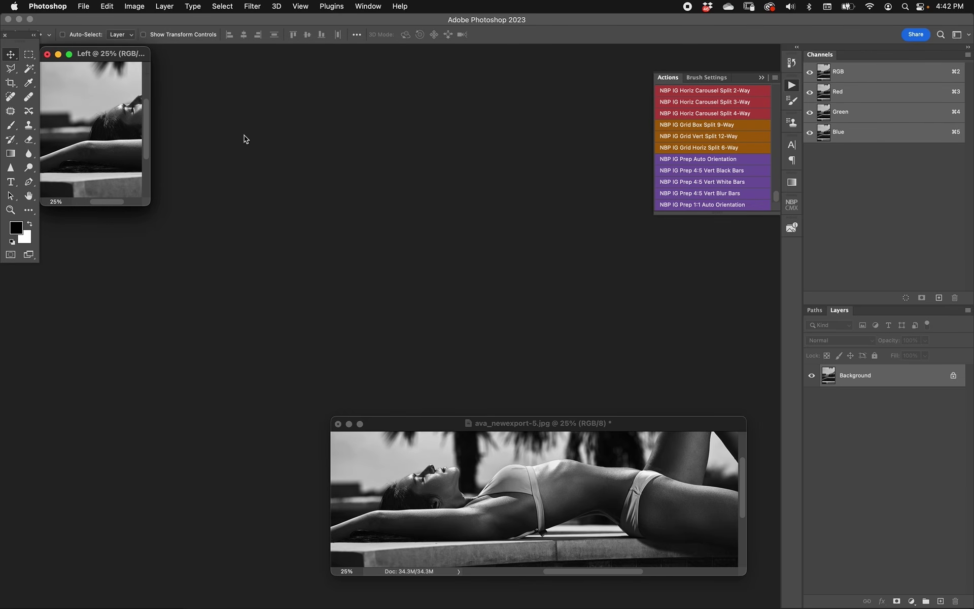
Separate the overlapping split pieces, placing Left Center beside Left below the Right piece.
drag(96, 58, 341, 213)
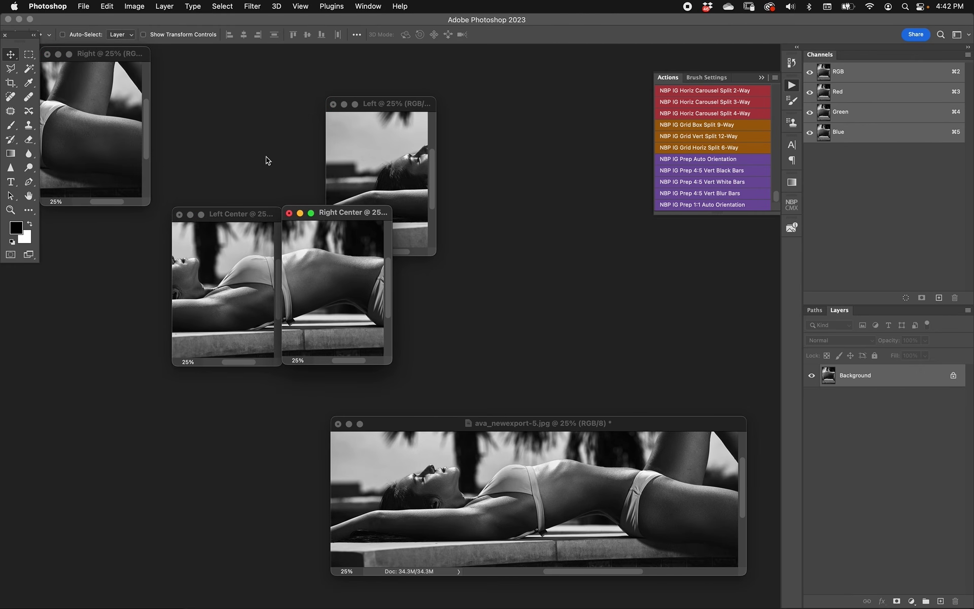
drag(212, 213, 143, 224)
drag(393, 105, 108, 235)
drag(182, 223, 241, 232)
Enlarge the Left Center, Right Center, Right and Left pieces to 33.3% zoom.
key(super+plus)
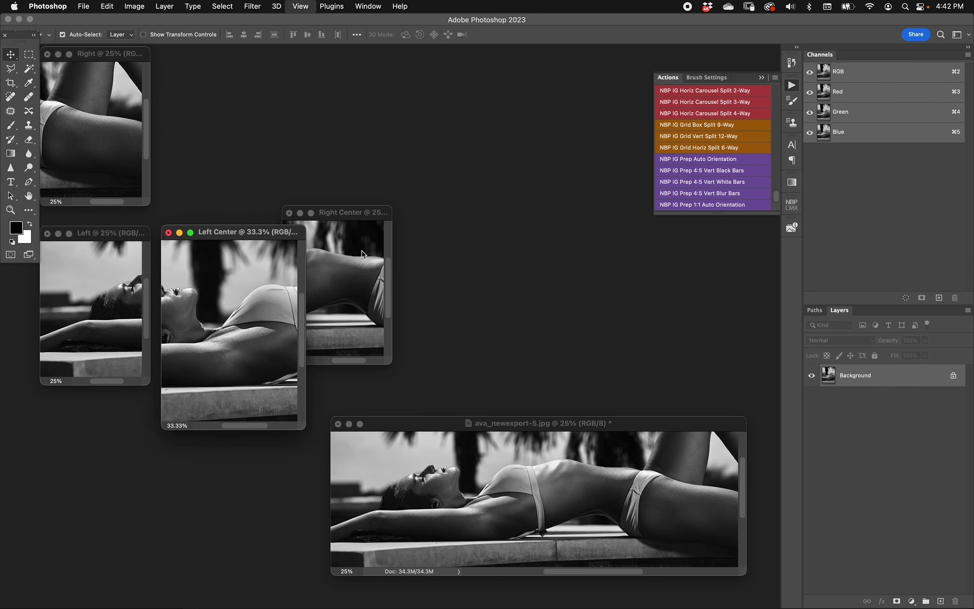
super+click(329, 223)
key(super+plus)
super+click(127, 140)
key(super+plus)
super+click(112, 294)
key(super+plus)
Arrange the four pieces side by side above the original in the order Left, Left Center, Right Center, Right.
drag(128, 53, 583, 175)
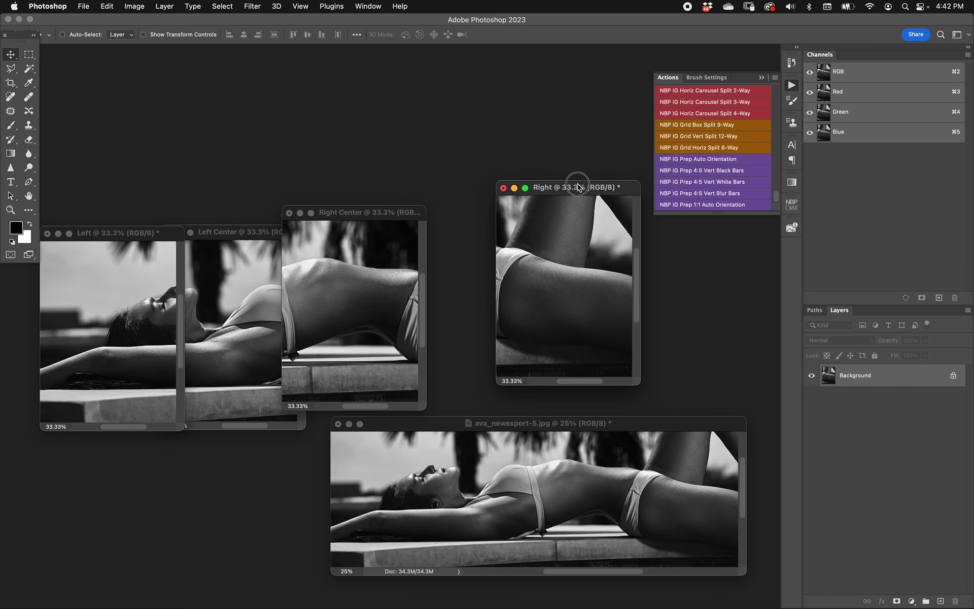
drag(365, 215, 432, 190)
drag(266, 234, 309, 189)
drag(152, 232, 167, 189)
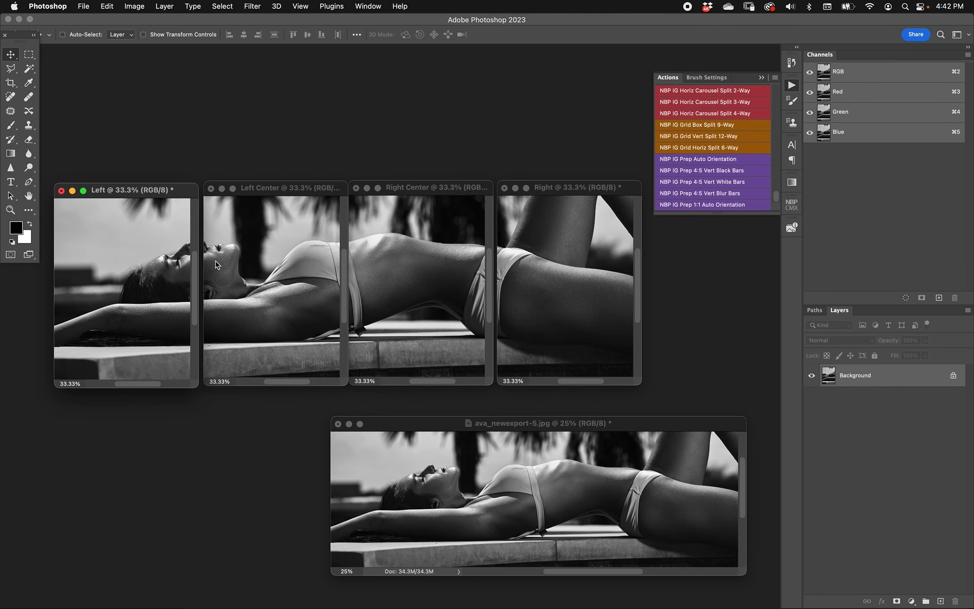
Examine the Right Center, Left Center and Left pieces at 100% zoom.
click(289, 261)
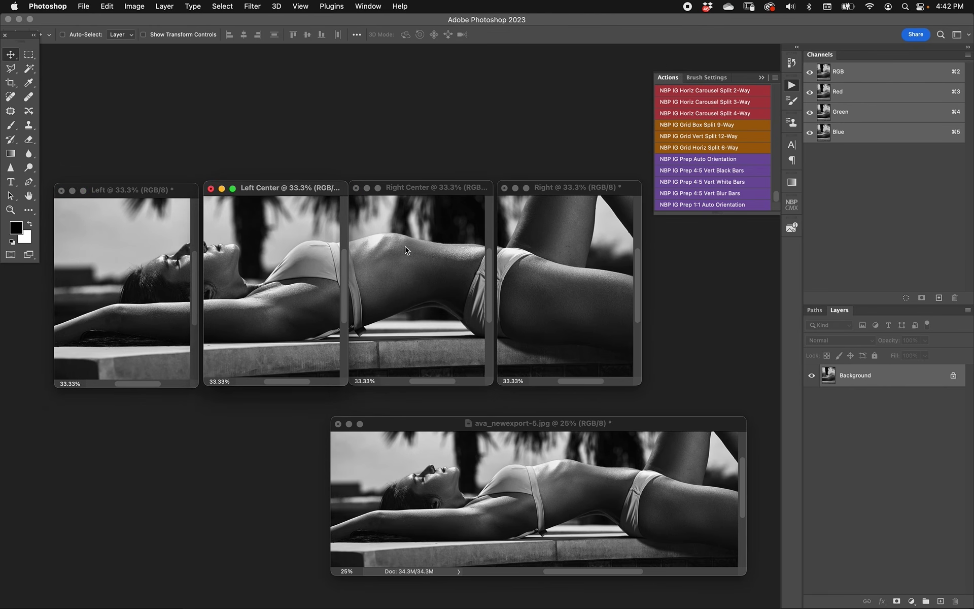
click(405, 245)
double_click(10, 210)
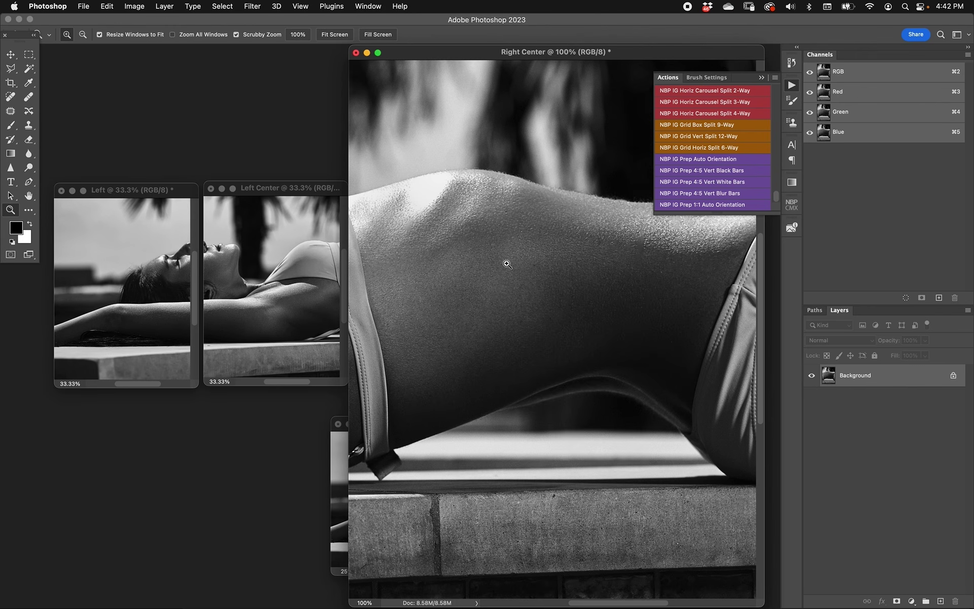
click(260, 273)
double_click(11, 209)
click(111, 339)
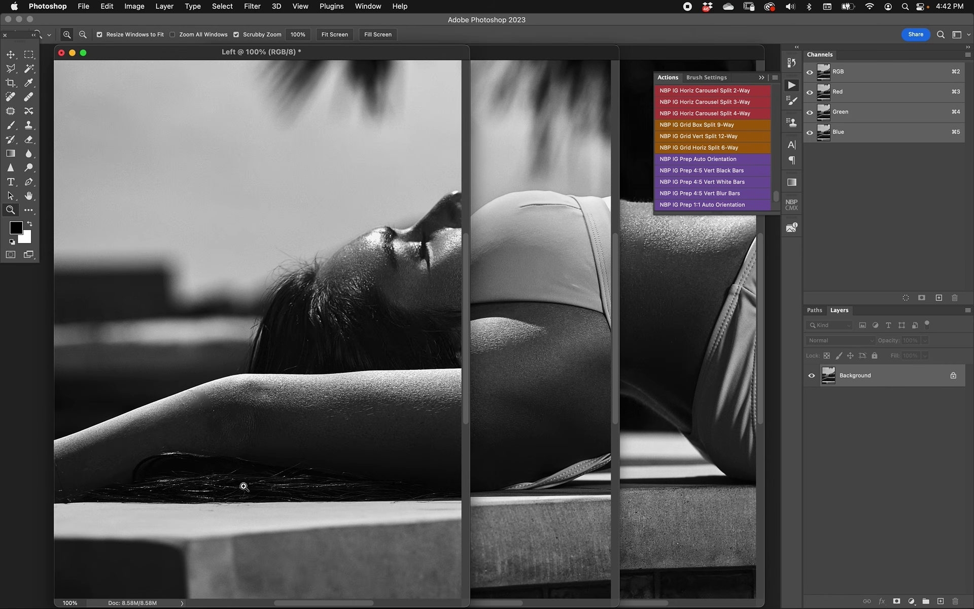
double_click(10, 210)
Return the Left, Left Center and Right Center pieces to 33.3% zoom and align the Right piece with them in one row.
key(super+minus)
key(super+minus)
key(super+minus)
click(345, 211)
key(super+minus)
key(super+minus)
key(super+minus)
click(429, 237)
key(super+minus)
key(super+minus)
key(super+minus)
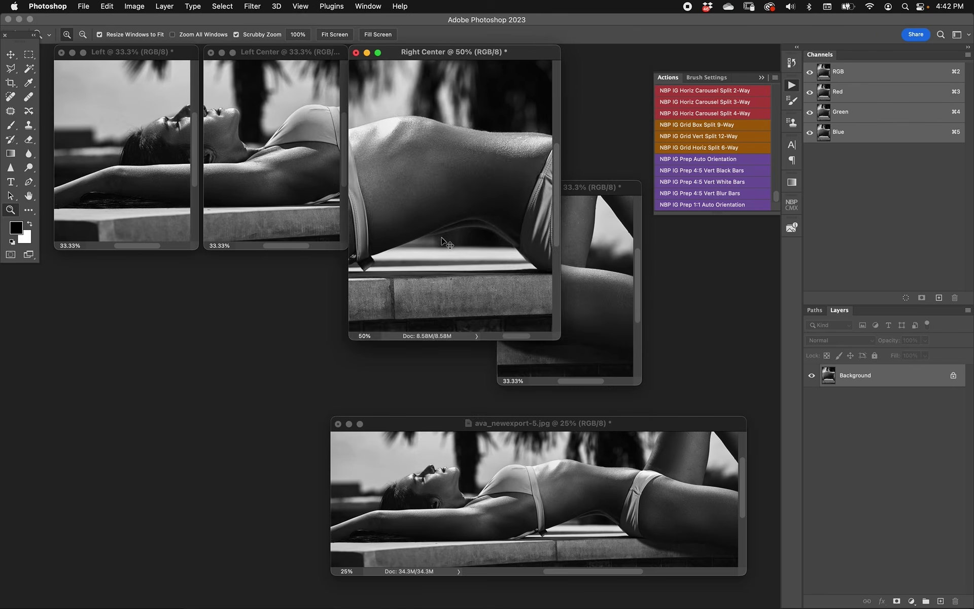
click(537, 258)
drag(567, 187, 566, 51)
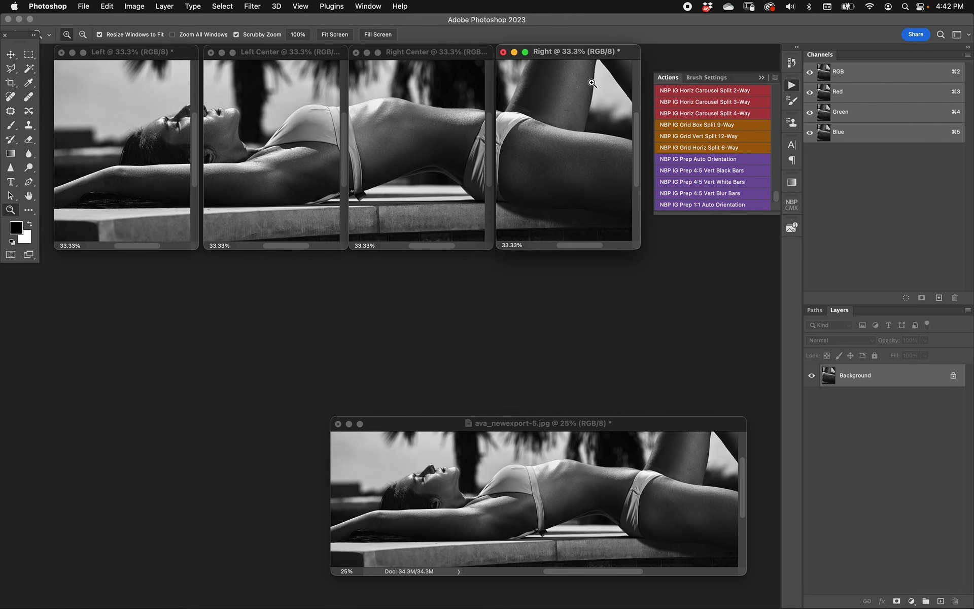